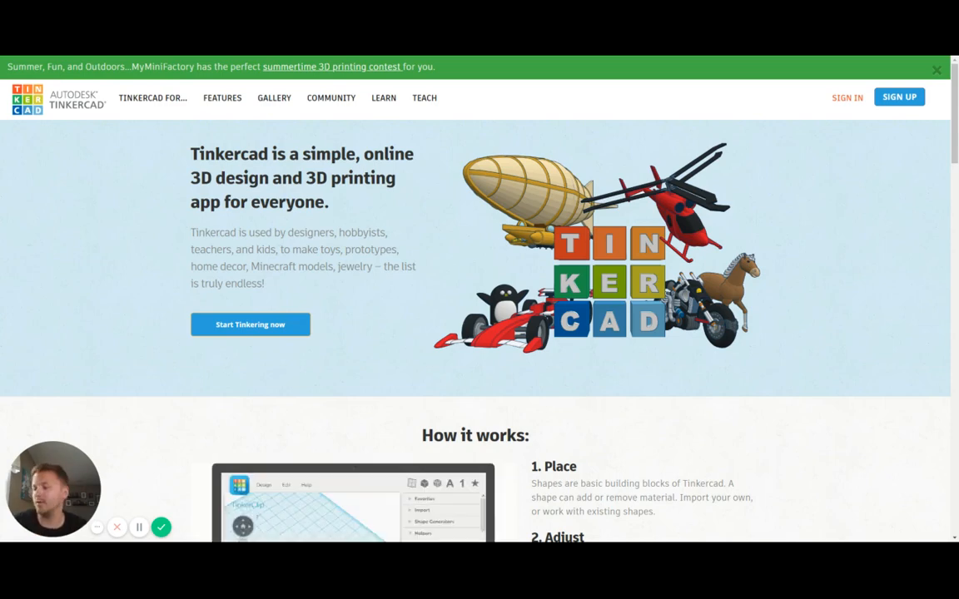
# Sign in to Tinkercad through a social provider and create a new 3D design from the dashboard
pyautogui.click(843, 99)
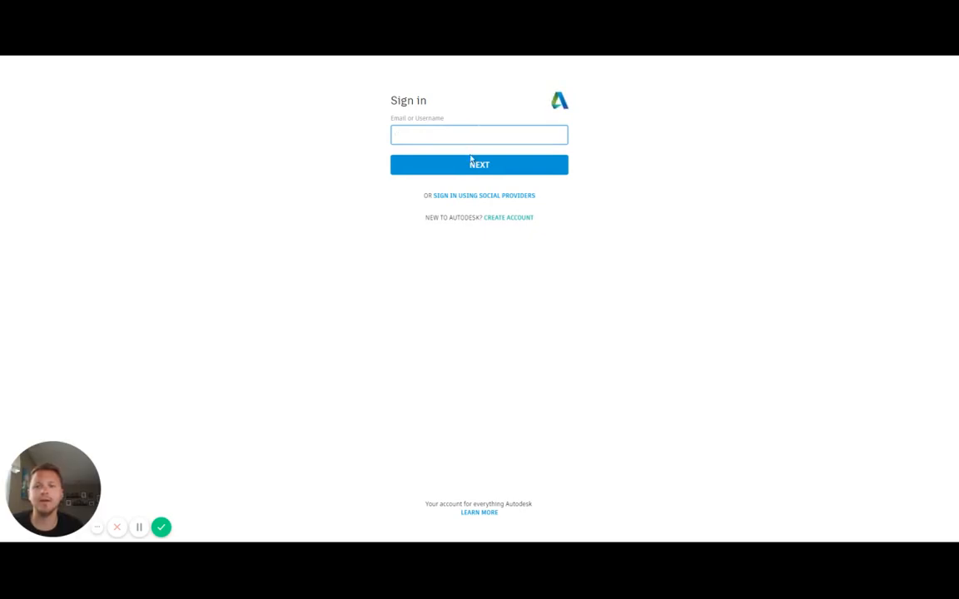
pyautogui.click(493, 200)
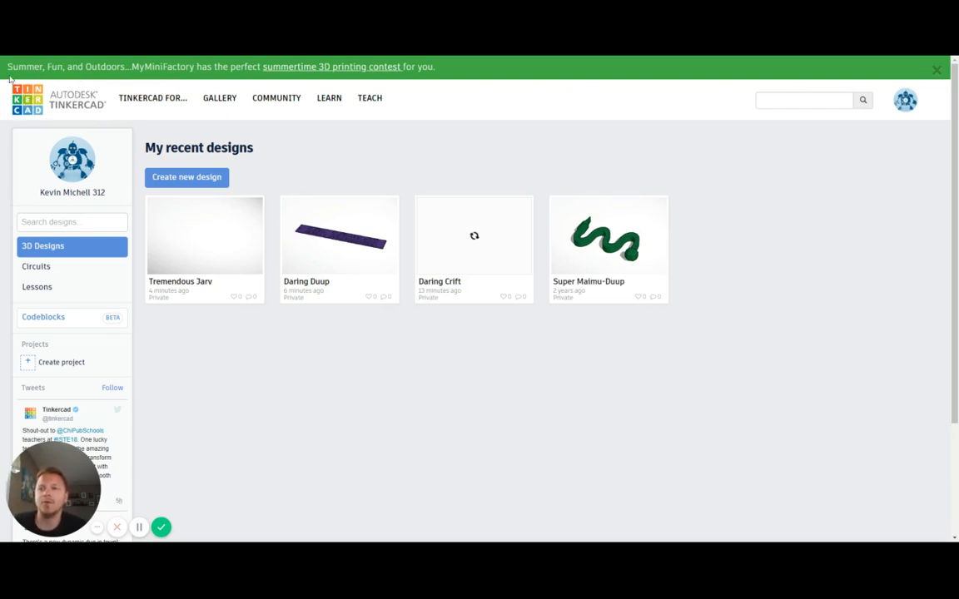
pyautogui.click(27, 100)
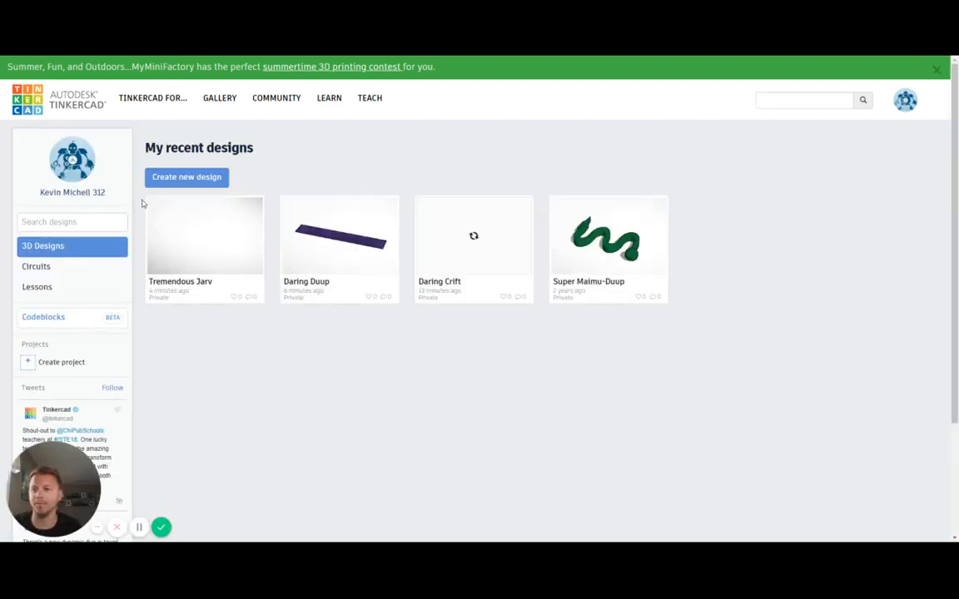
pyautogui.click(184, 178)
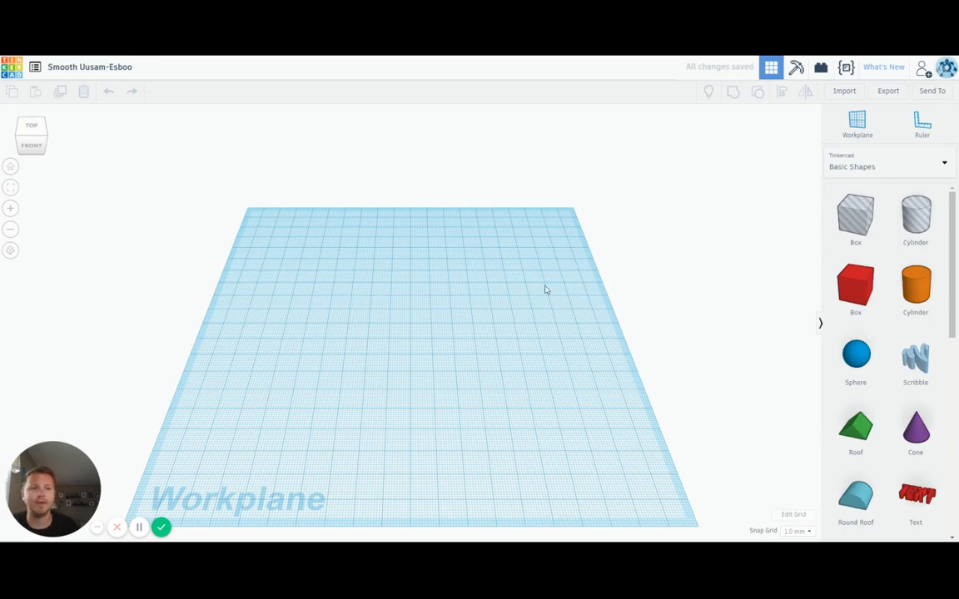
# Place a Text shape from Basic Shapes near the middle of the workplane
pyautogui.click(918, 503)
pyautogui.click(363, 315)
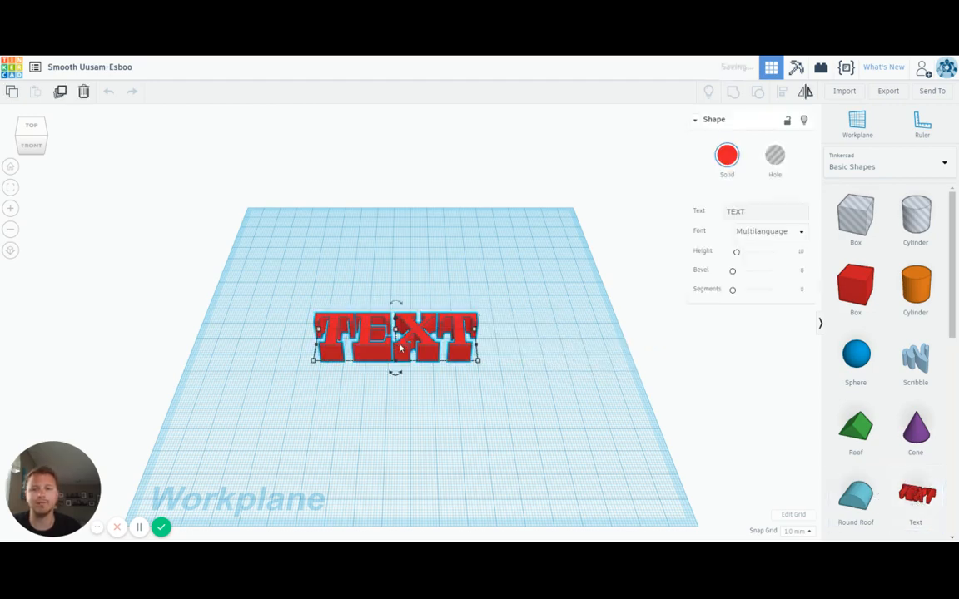
pyautogui.moveTo(372, 333)
pyautogui.mouseDown()
pyautogui.moveTo(388, 338)
pyautogui.moveTo(375, 337)
pyautogui.mouseUp()
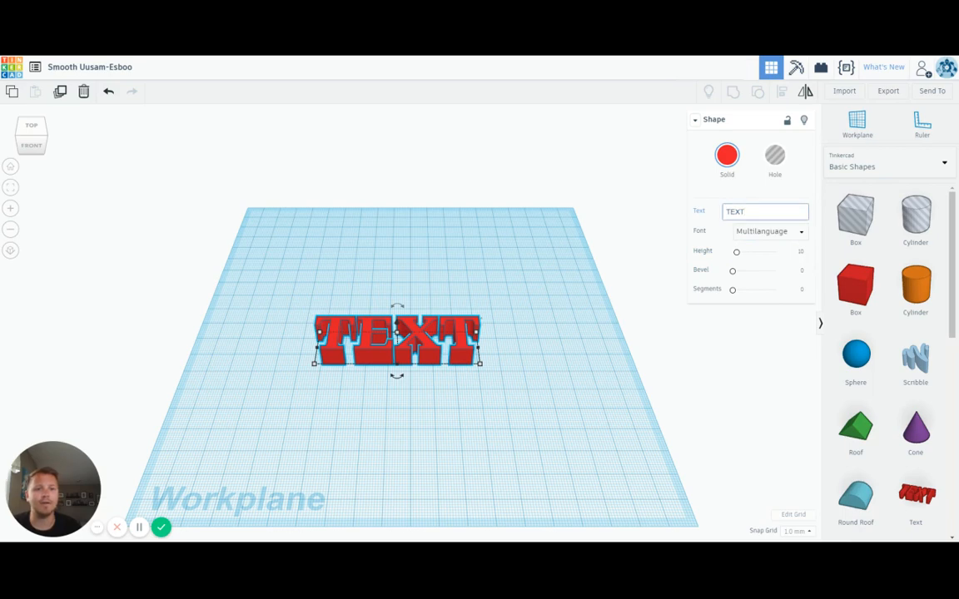
# Replace the Text shape's default wording with the teacher's title and surname
pyautogui.click(737, 212)
pyautogui.write('Mr.')
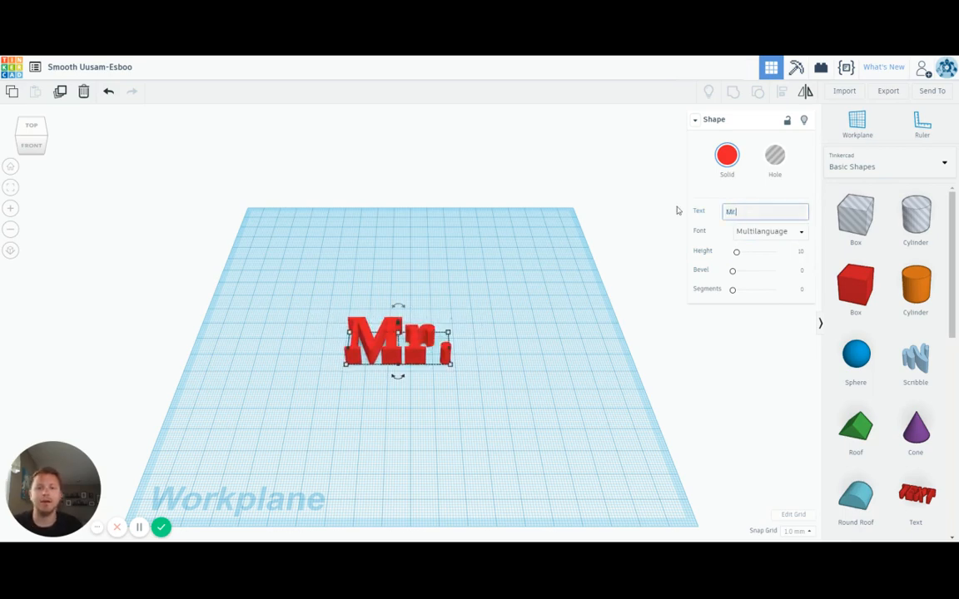
pyautogui.write(' Michell')
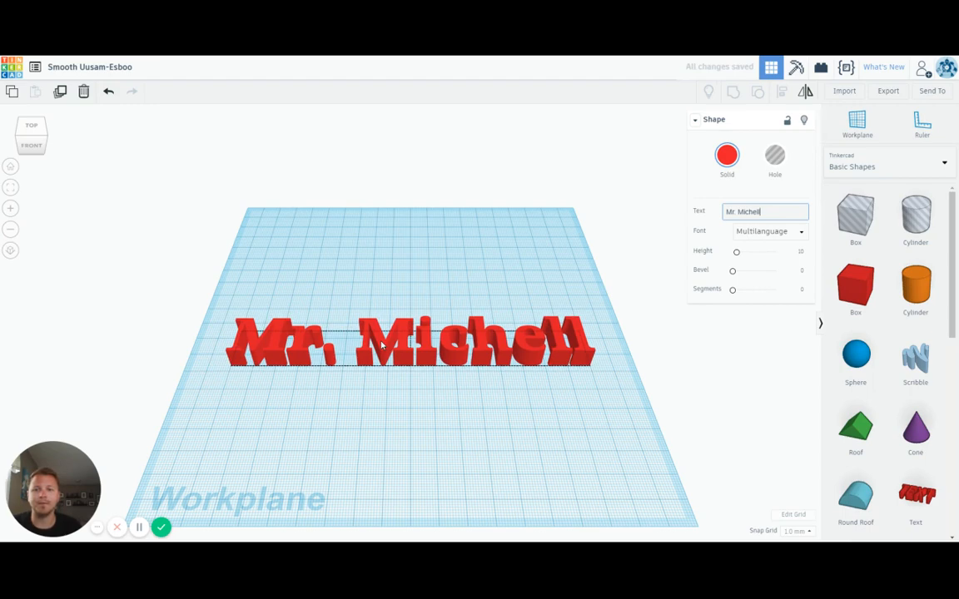
pyautogui.click(457, 333)
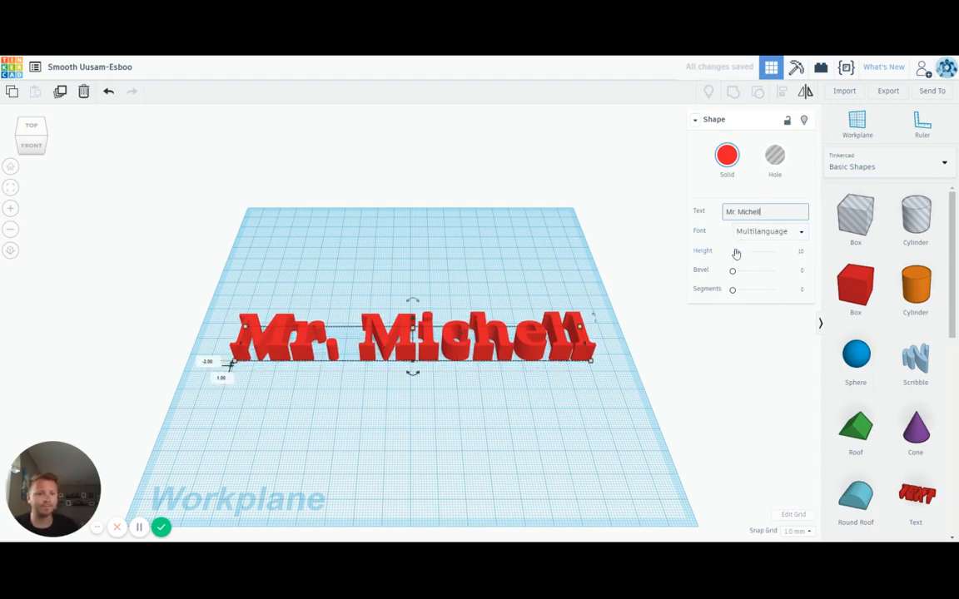
# Set the height of the name text to 4
pyautogui.click(801, 252)
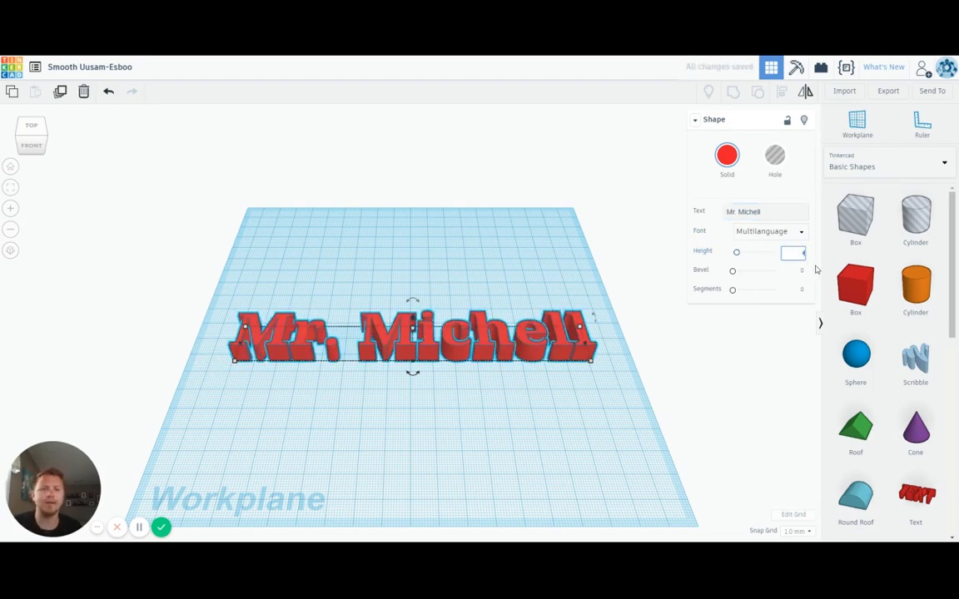
pyautogui.write('4')
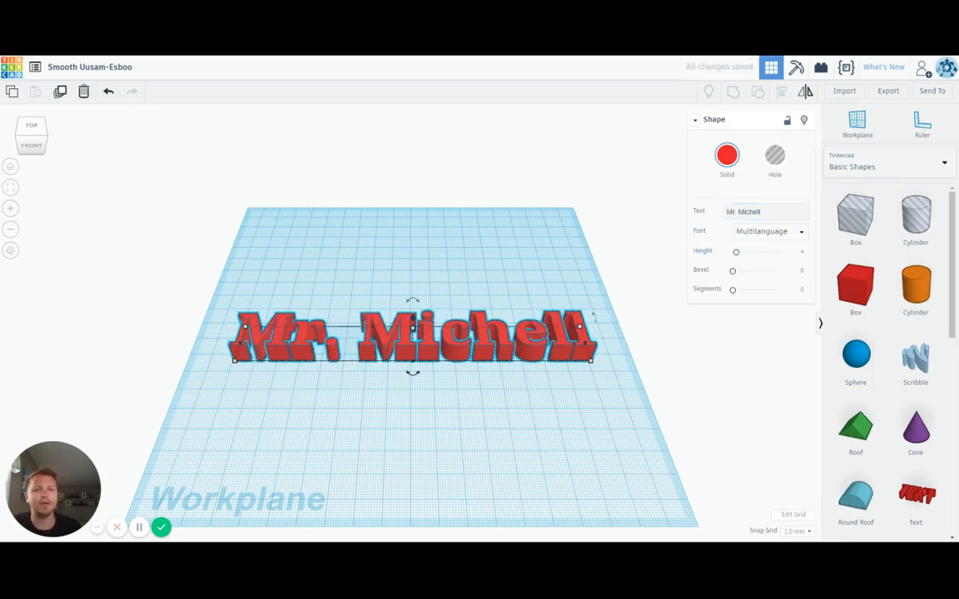
pyautogui.press('Return')
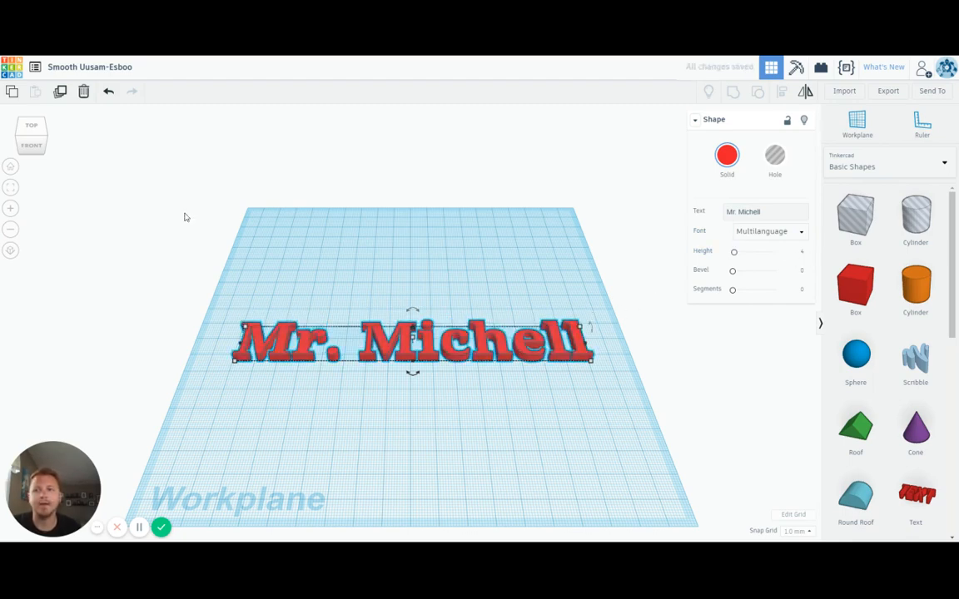
# Try a height of 10 on the name text in the front view and set it back to 4
pyautogui.click(31, 146)
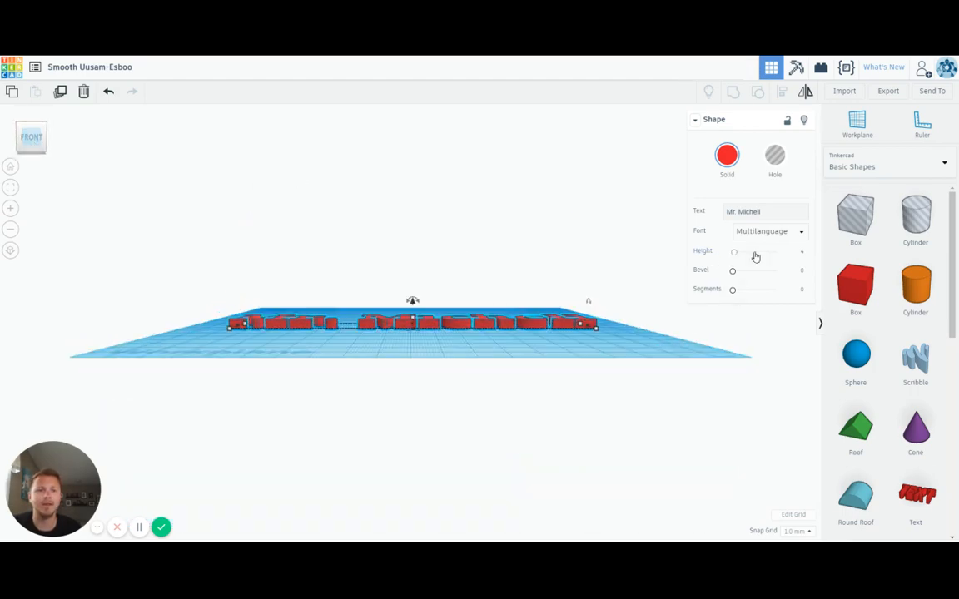
pyautogui.click(801, 252)
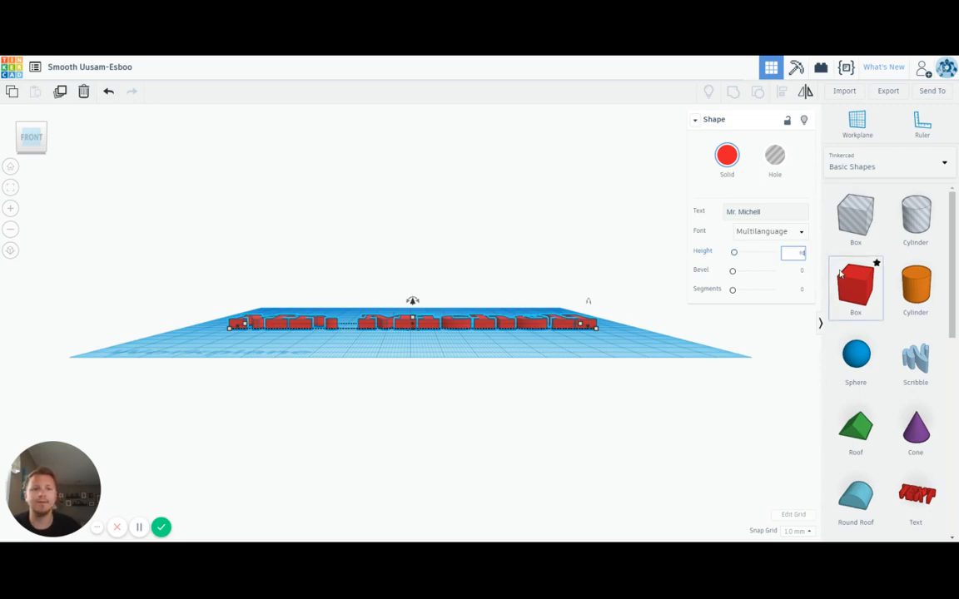
pyautogui.press('Return')
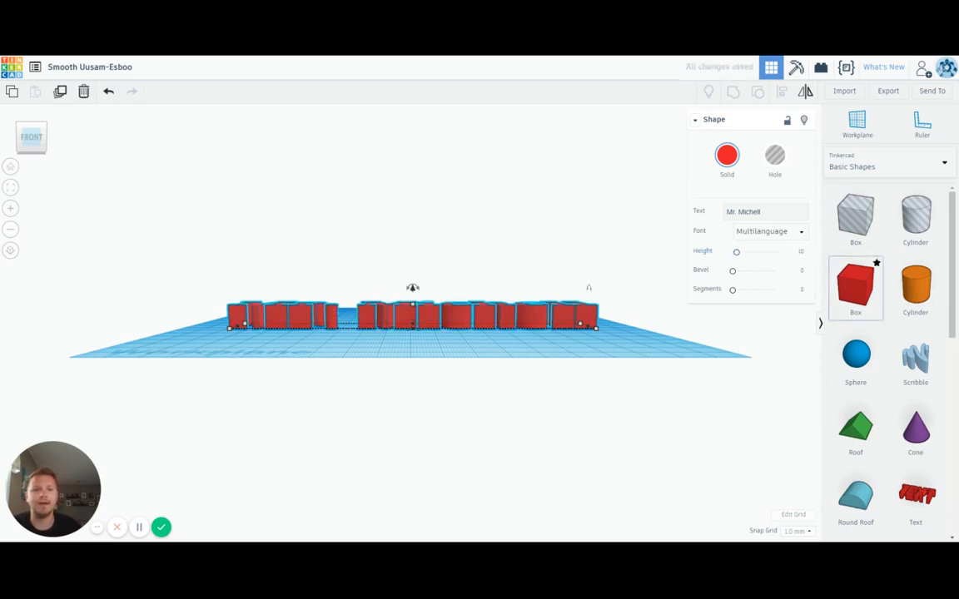
pyautogui.click(801, 253)
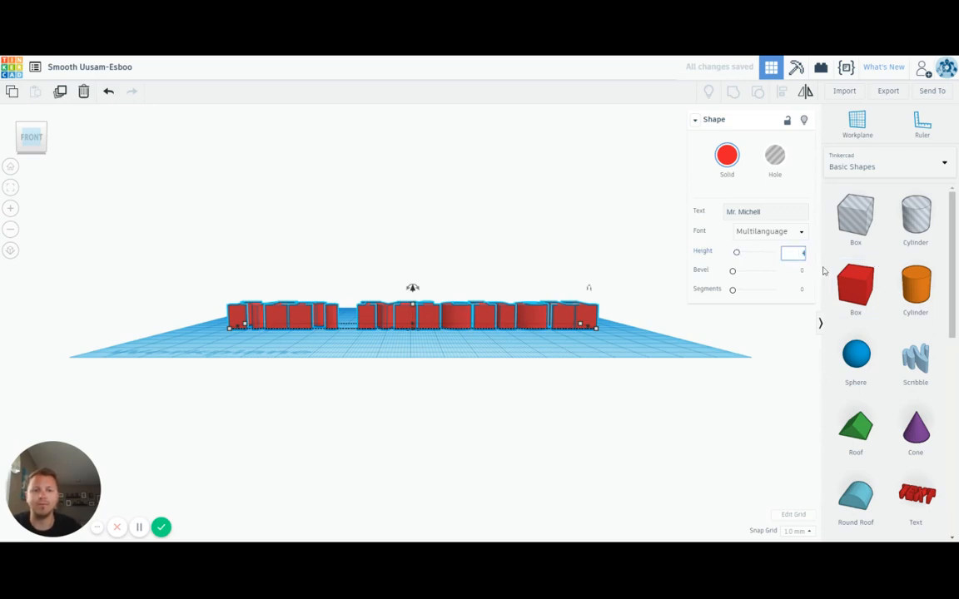
pyautogui.write('4')
pyautogui.press('Return')
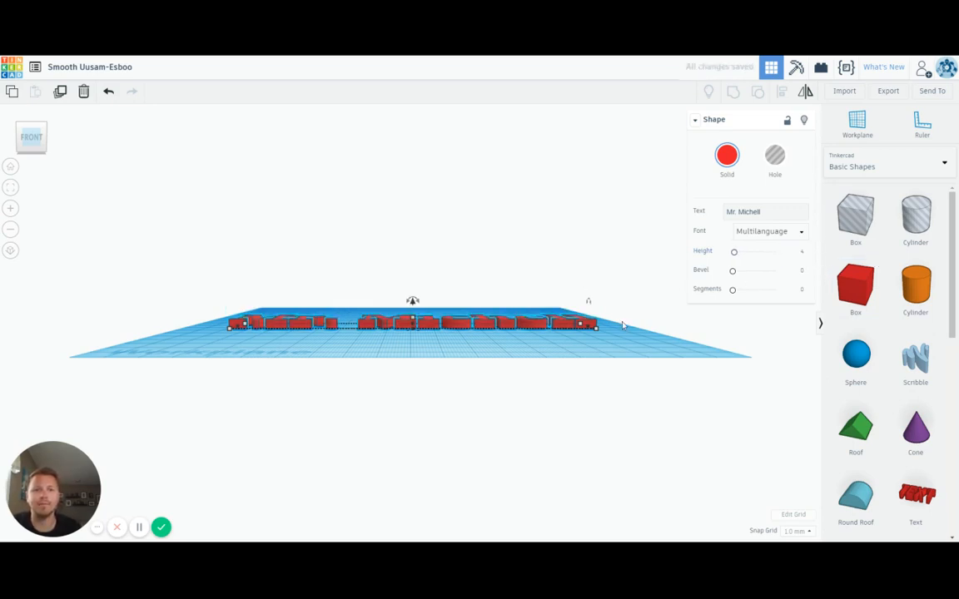
pyautogui.click(582, 350)
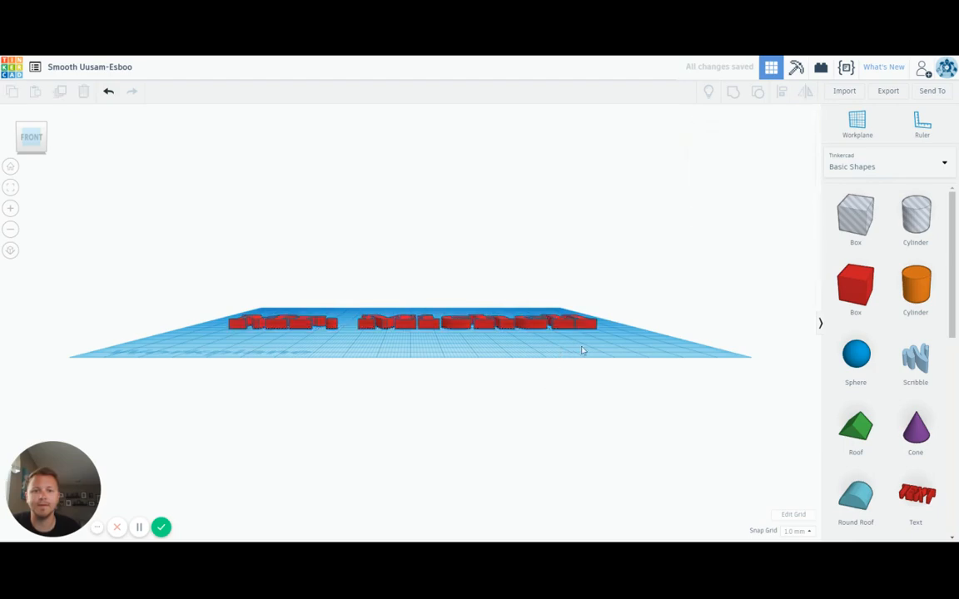
# Recolour the name text with the dark blue preset after trying magenta
pyautogui.click(33, 126)
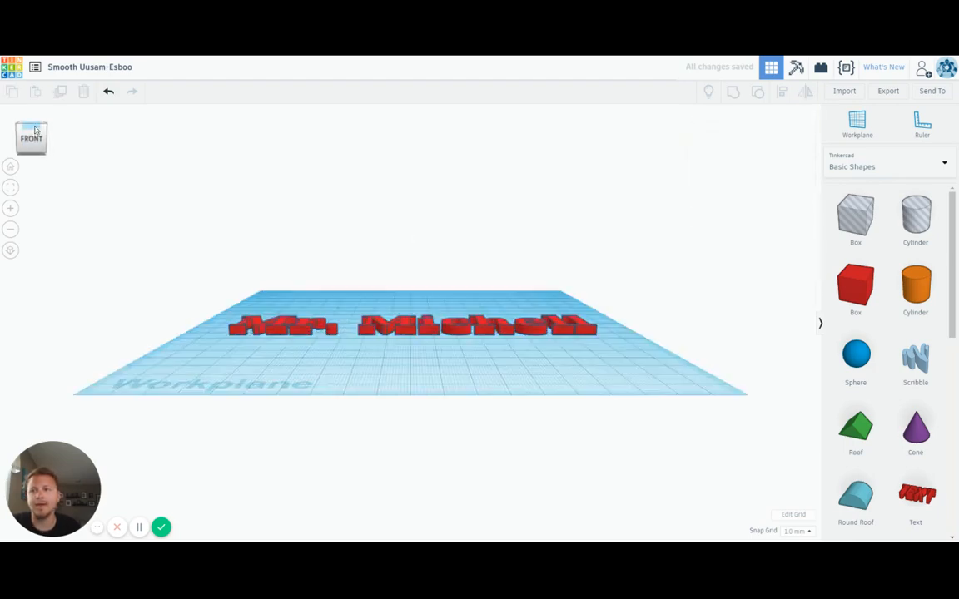
pyautogui.moveTo(35, 130)
pyautogui.mouseDown()
pyautogui.moveTo(40, 110)
pyautogui.moveTo(36, 119)
pyautogui.mouseUp()
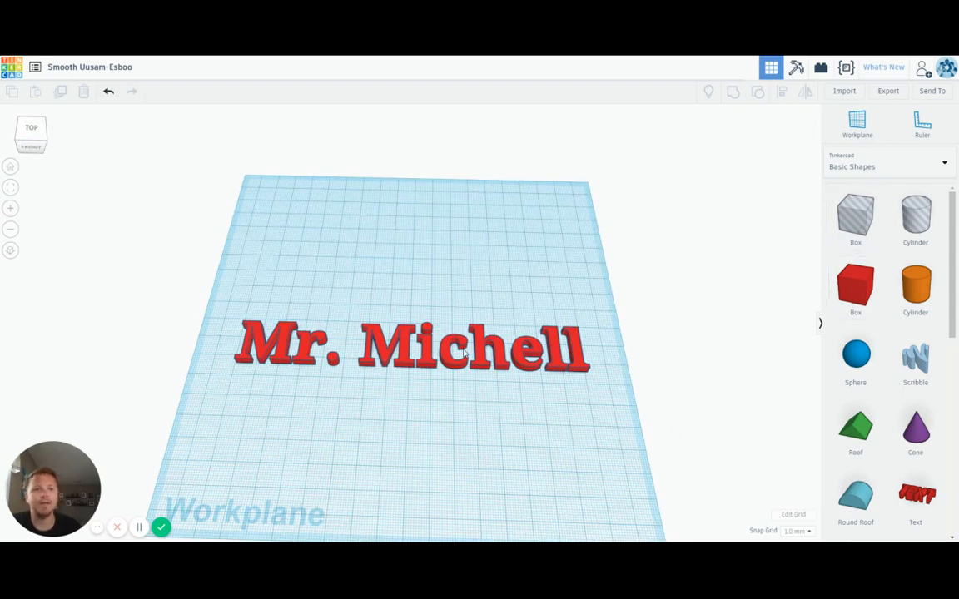
pyautogui.click(404, 350)
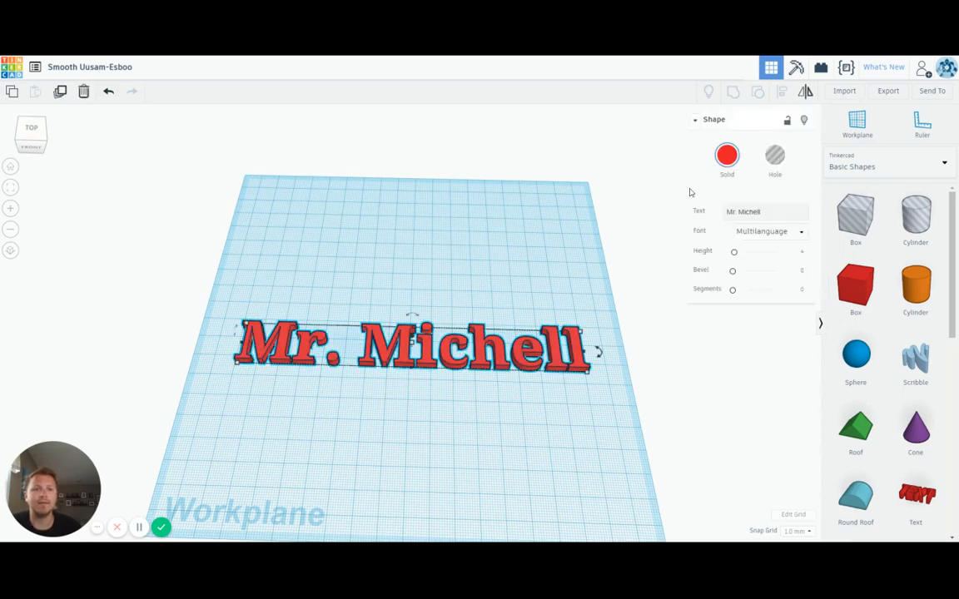
pyautogui.click(726, 156)
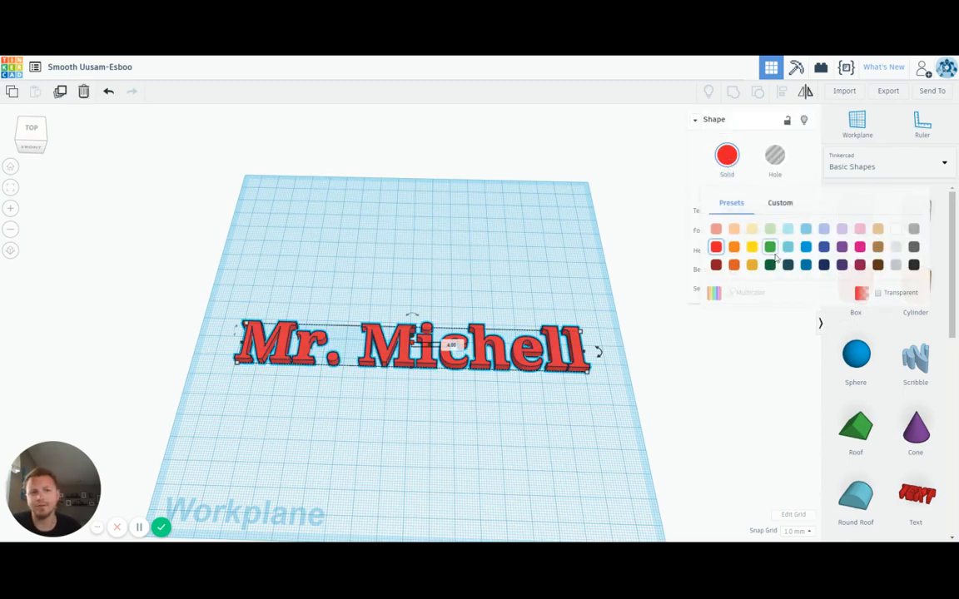
pyautogui.click(860, 246)
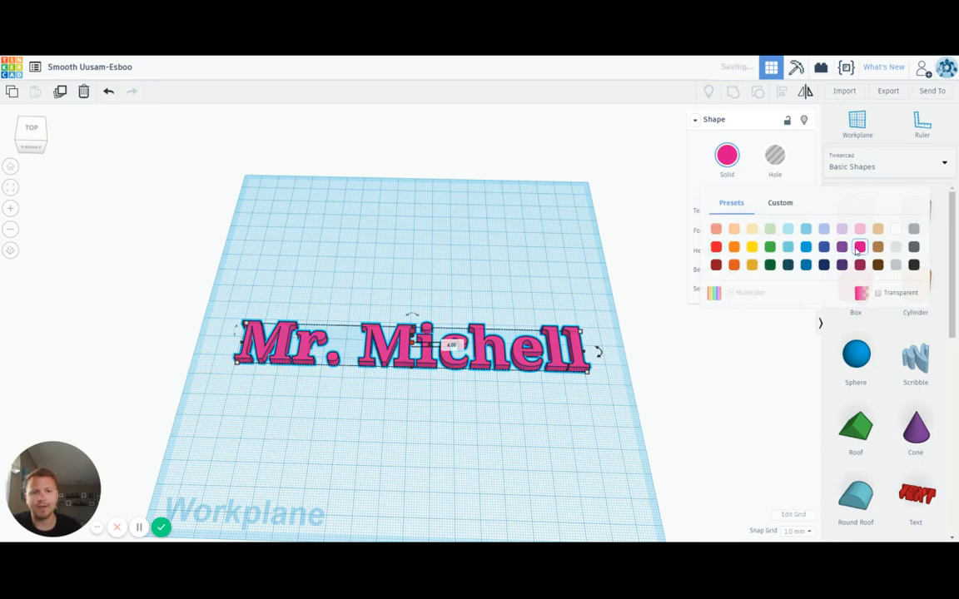
pyautogui.click(726, 156)
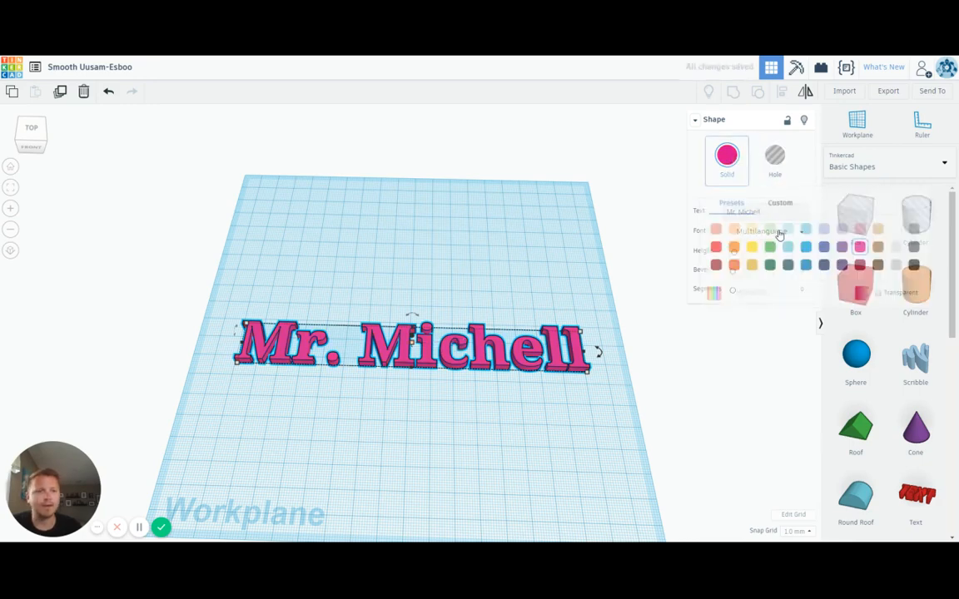
pyautogui.click(824, 247)
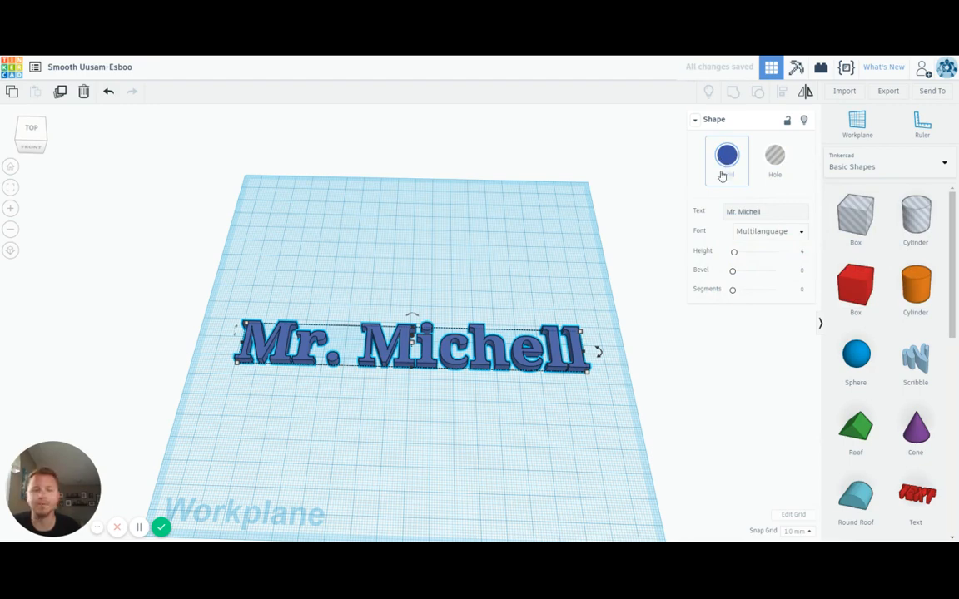
# Try the Serif font on the name text and settle on Sans
pyautogui.click(798, 237)
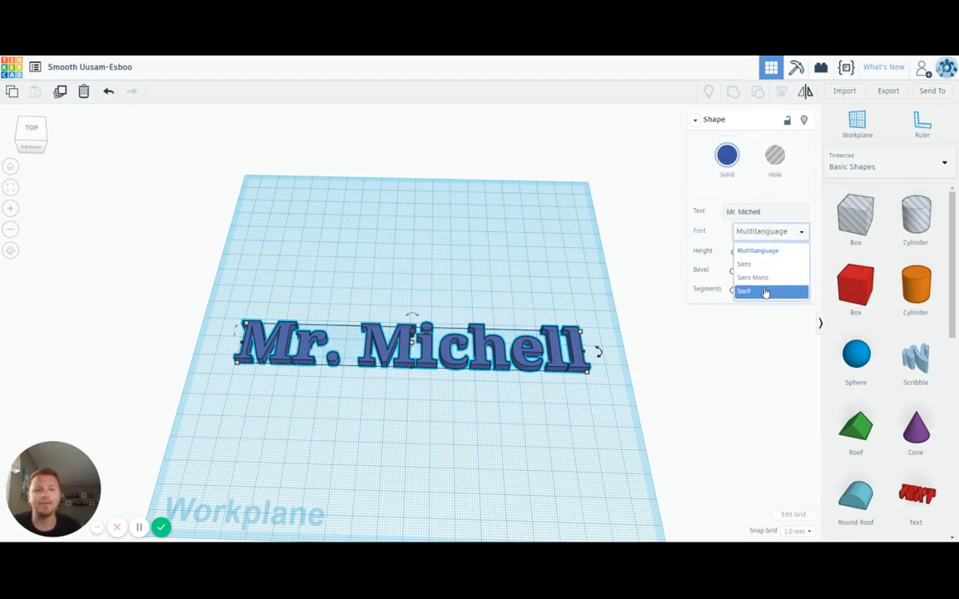
pyautogui.click(766, 292)
pyautogui.click(776, 237)
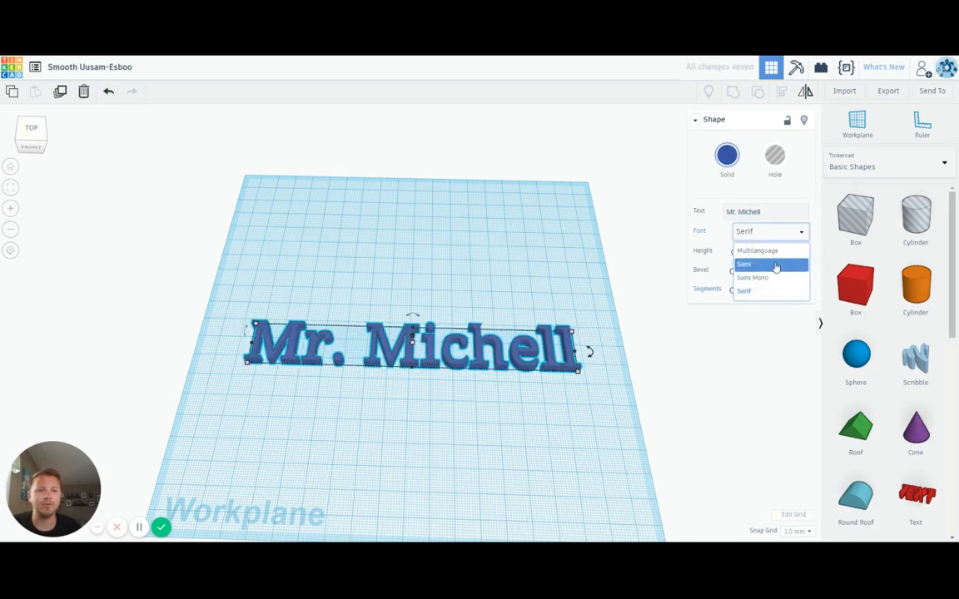
pyautogui.click(776, 265)
pyautogui.click(779, 232)
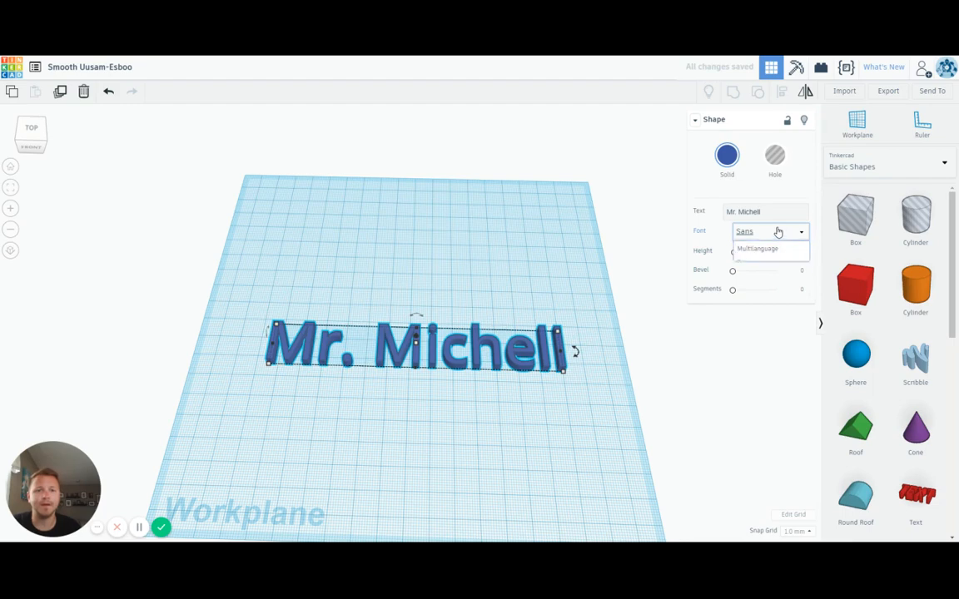
pyautogui.click(761, 267)
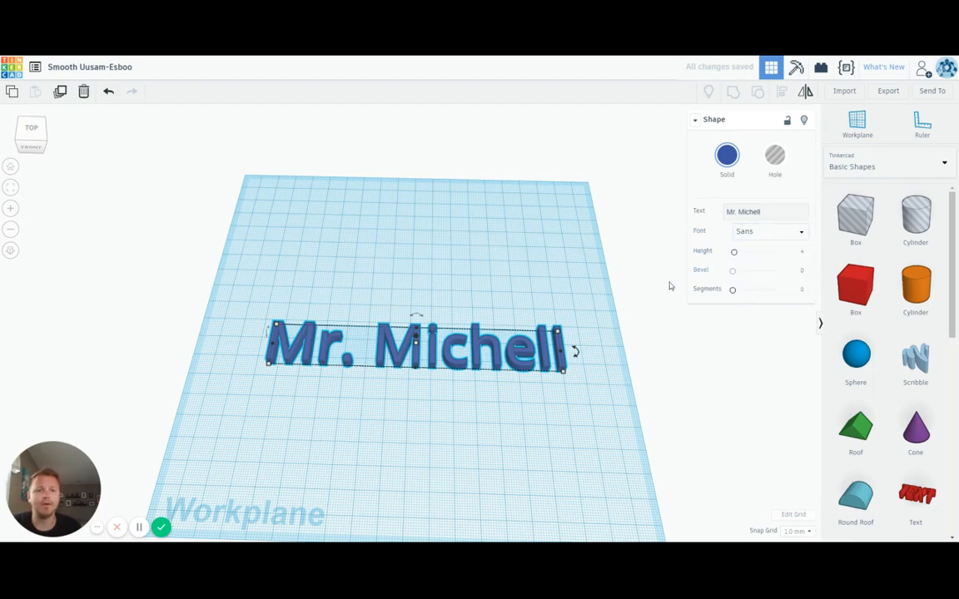
# Give the name text a bevel of about 0.56 with 1 segment
pyautogui.click(34, 145)
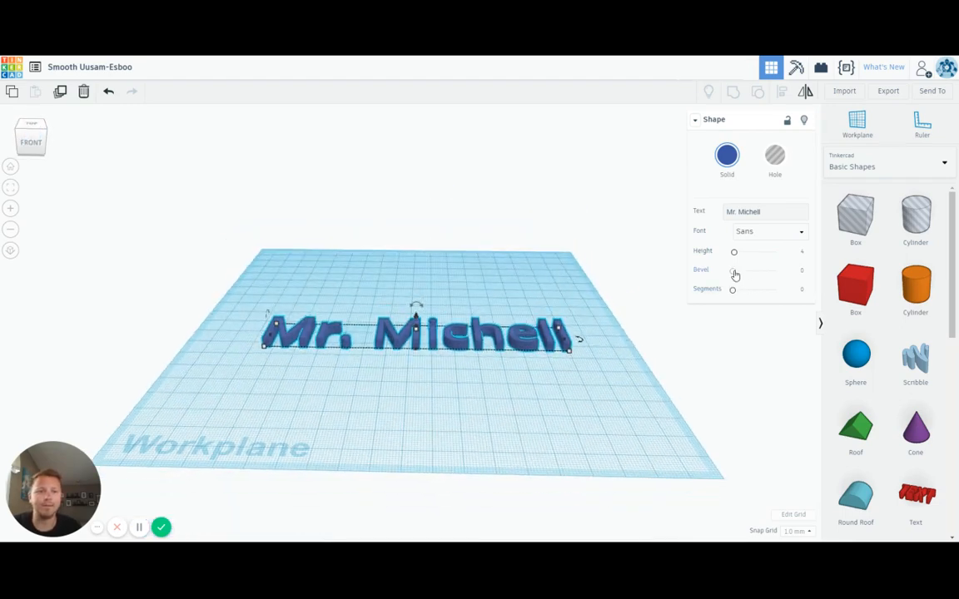
pyautogui.moveTo(734, 273)
pyautogui.mouseDown()
pyautogui.moveTo(741, 290)
pyautogui.moveTo(758, 291)
pyautogui.mouseUp()
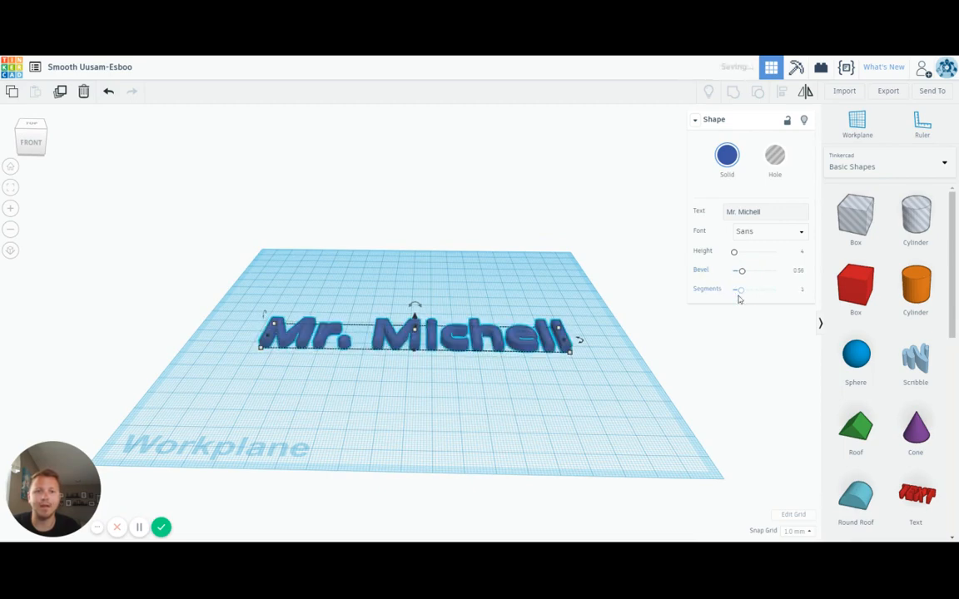
pyautogui.click(436, 350)
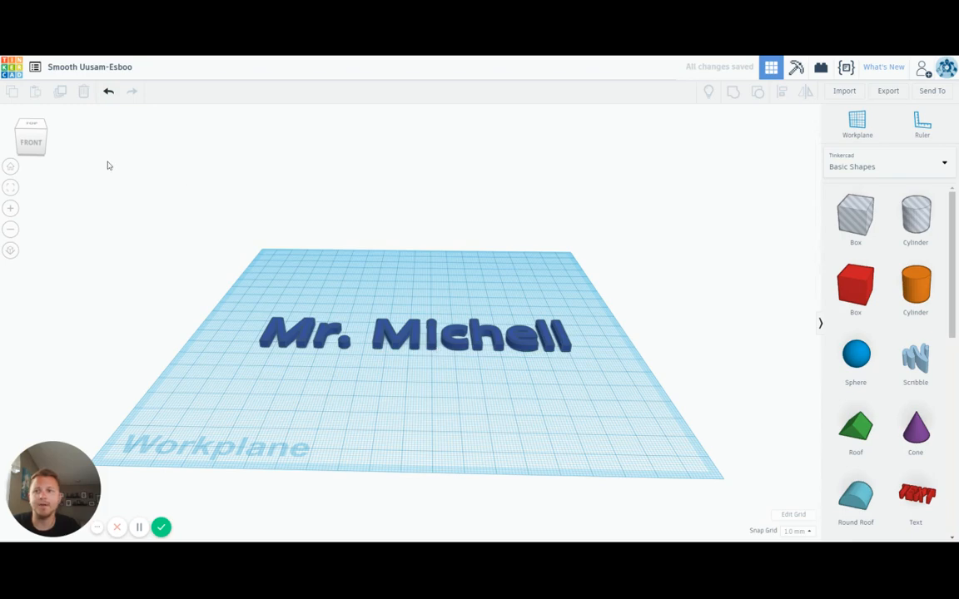
# In the front view, reduce the name text's bevel to about 0.19 and set its segments to 0
pyautogui.click(35, 142)
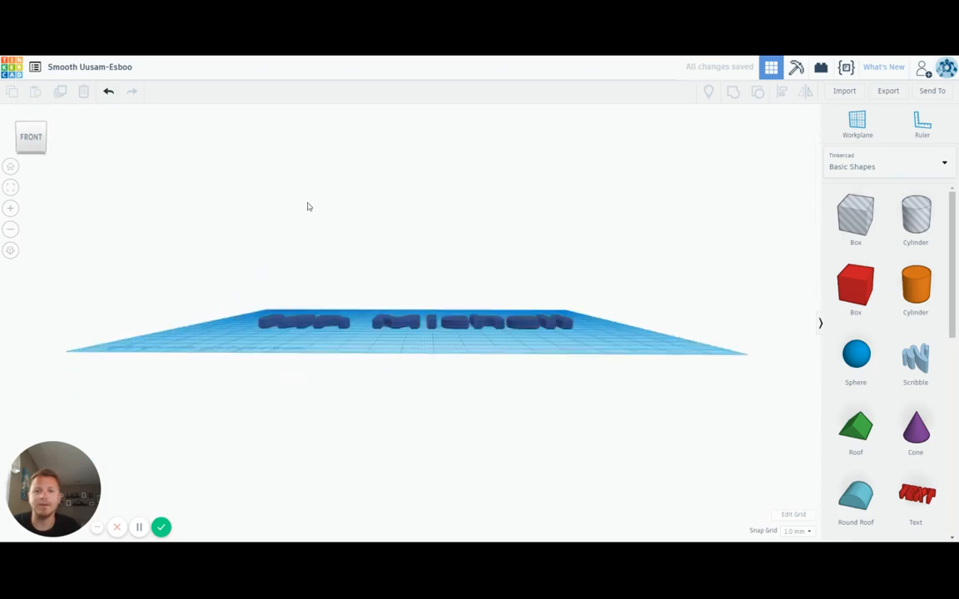
pyautogui.click(491, 322)
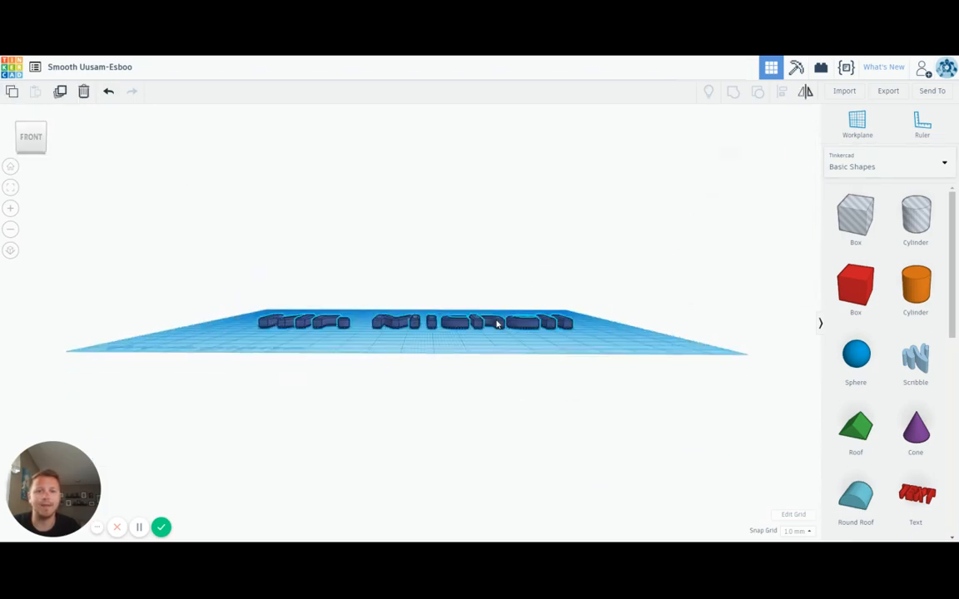
pyautogui.moveTo(739, 271)
pyautogui.mouseDown()
pyautogui.moveTo(771, 271)
pyautogui.moveTo(749, 272)
pyautogui.mouseUp()
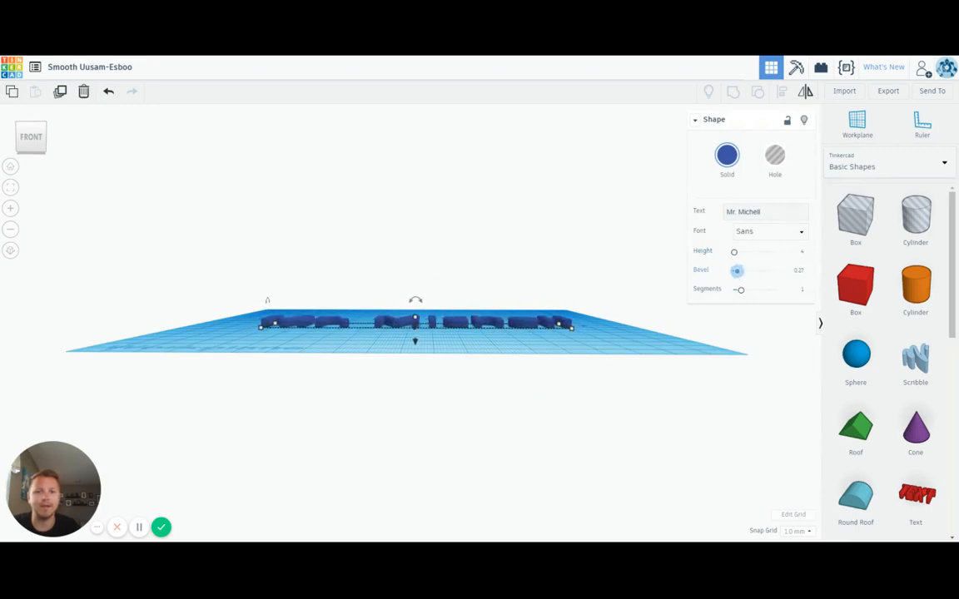
pyautogui.moveTo(737, 272)
pyautogui.mouseDown()
pyautogui.moveTo(758, 292)
pyautogui.moveTo(775, 290)
pyautogui.moveTo(732, 289)
pyautogui.mouseUp()
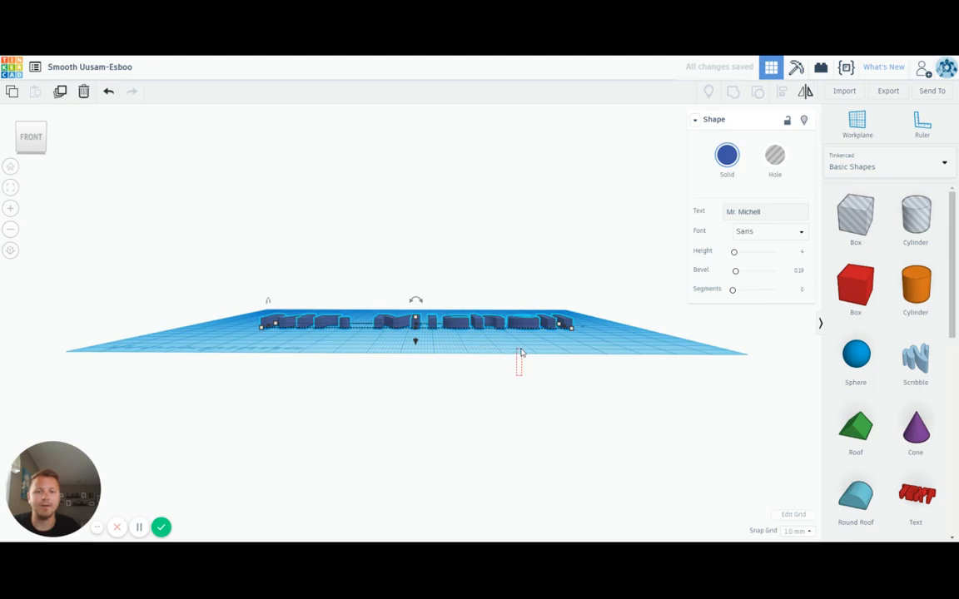
pyautogui.click(521, 353)
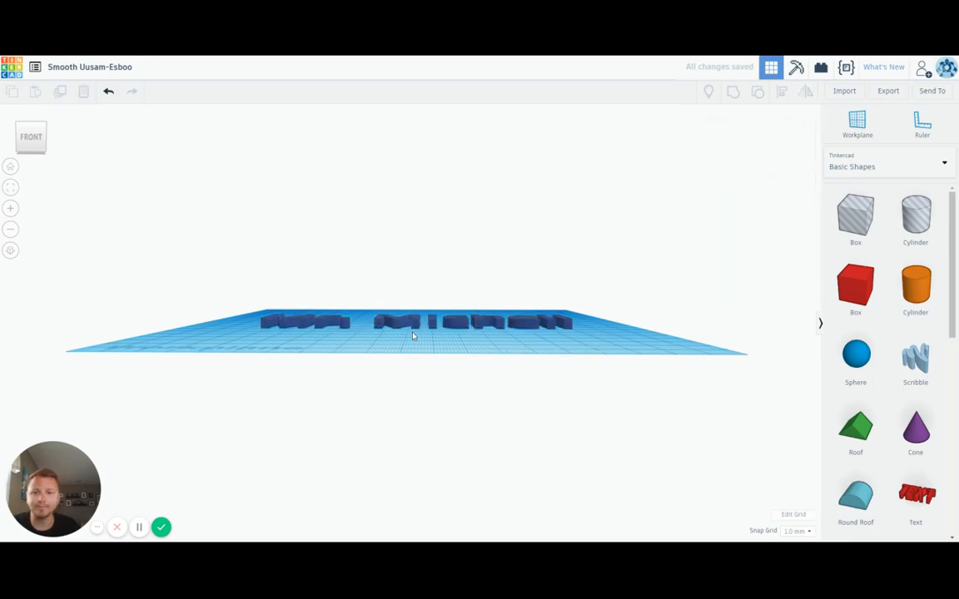
# Place a red box at the start of the name text and stretch it over the whole name, about 24 mm deep
pyautogui.click(31, 135)
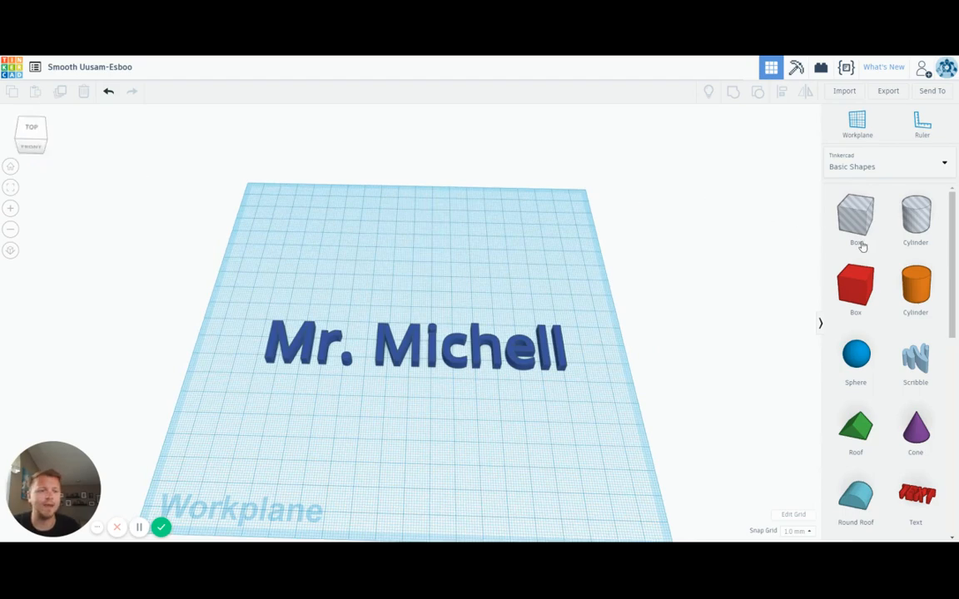
pyautogui.click(870, 295)
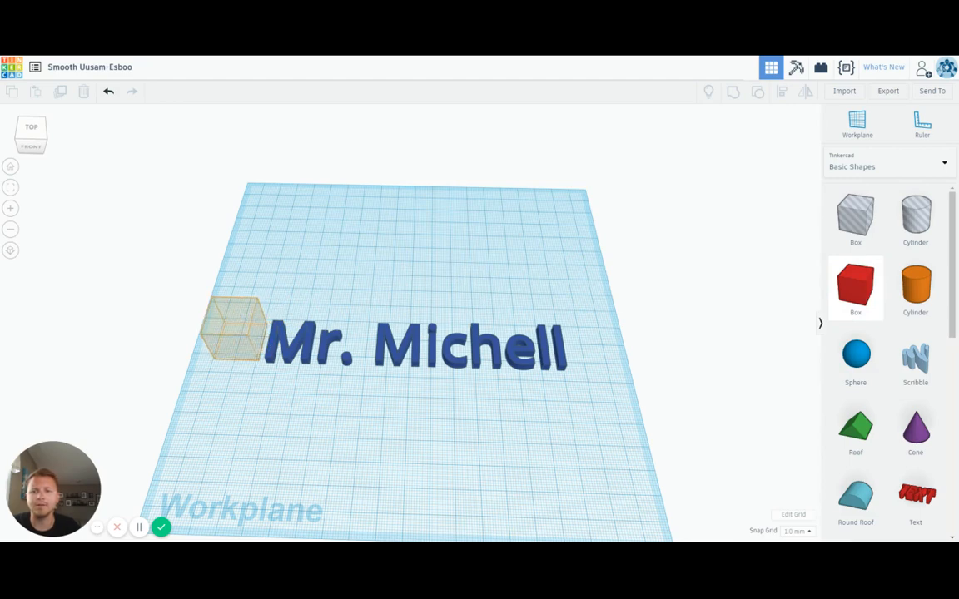
pyautogui.click(241, 346)
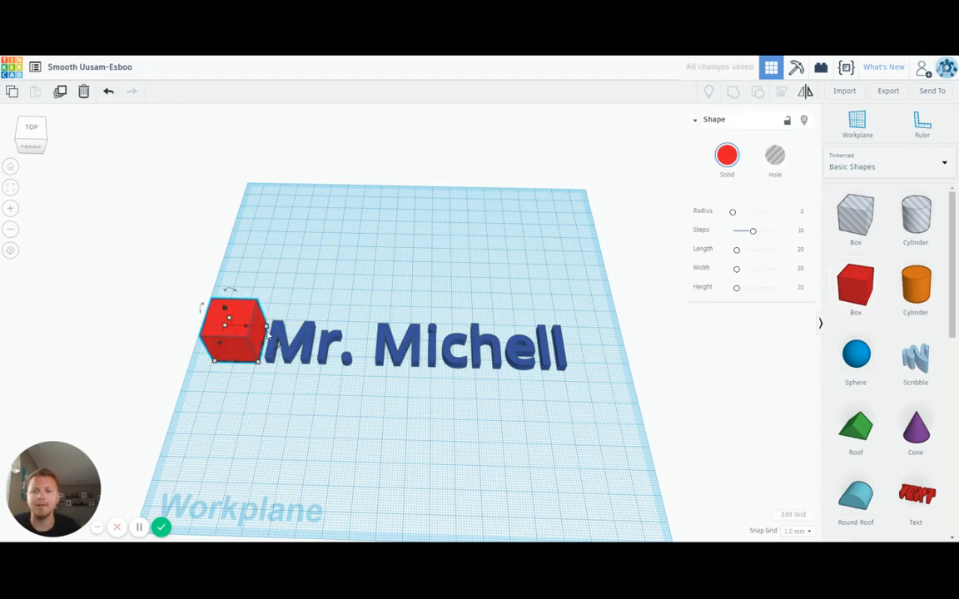
pyautogui.moveTo(262, 347); pyautogui.dragTo(574, 333)
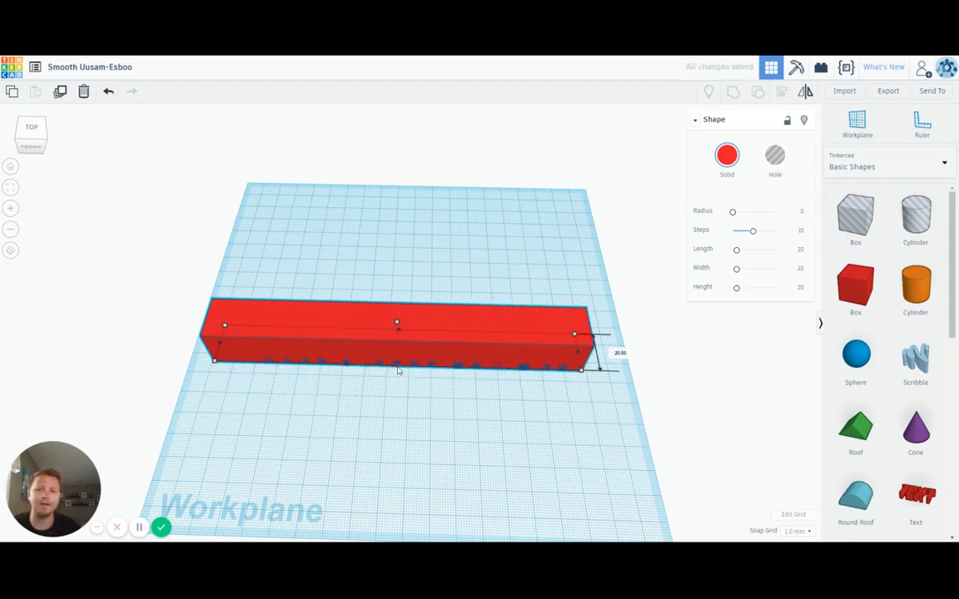
pyautogui.moveTo(397, 367); pyautogui.dragTo(415, 345)
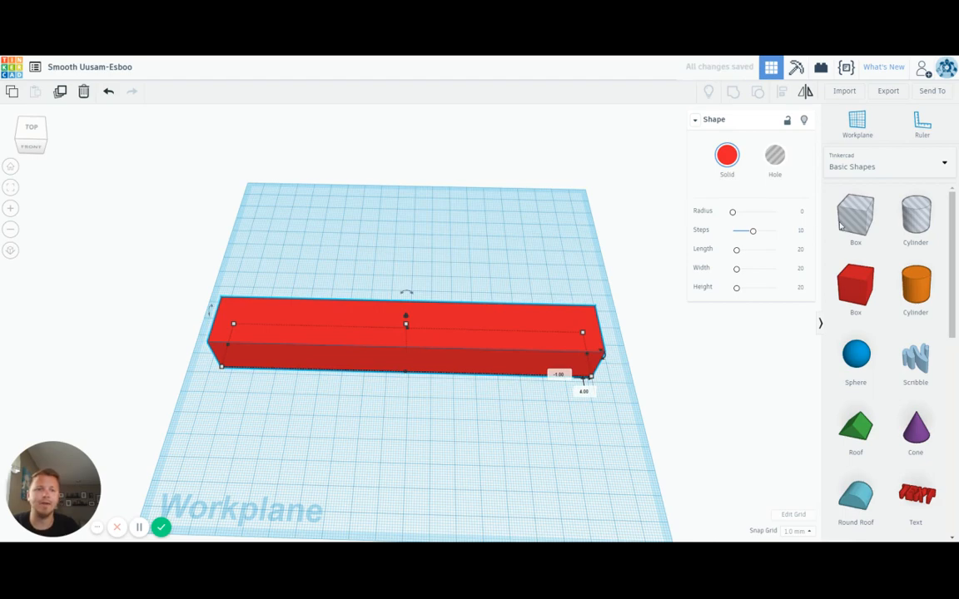
# Set the height of the red box to 2 mm
pyautogui.click(800, 289)
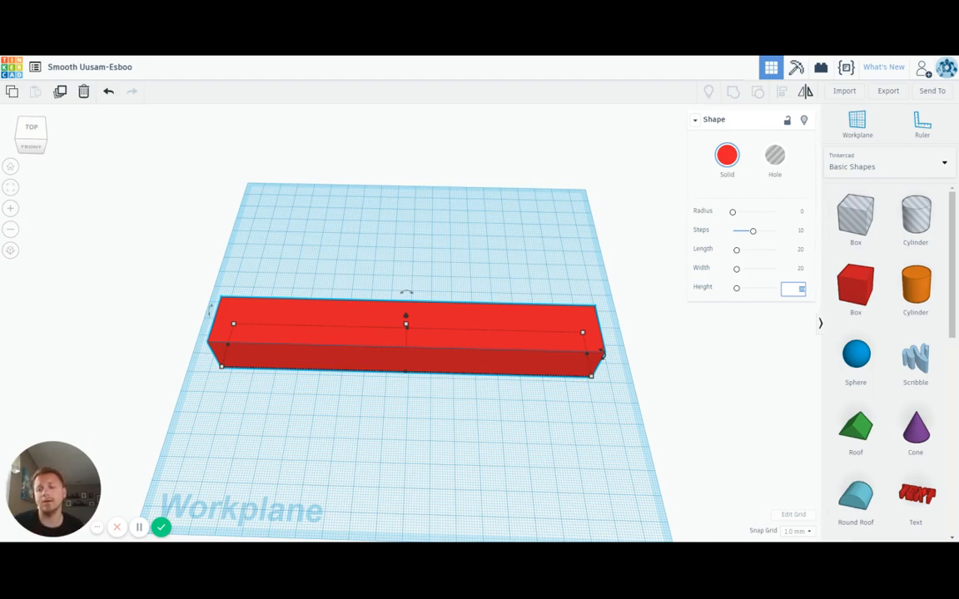
pyautogui.write('2')
pyautogui.press('Return')
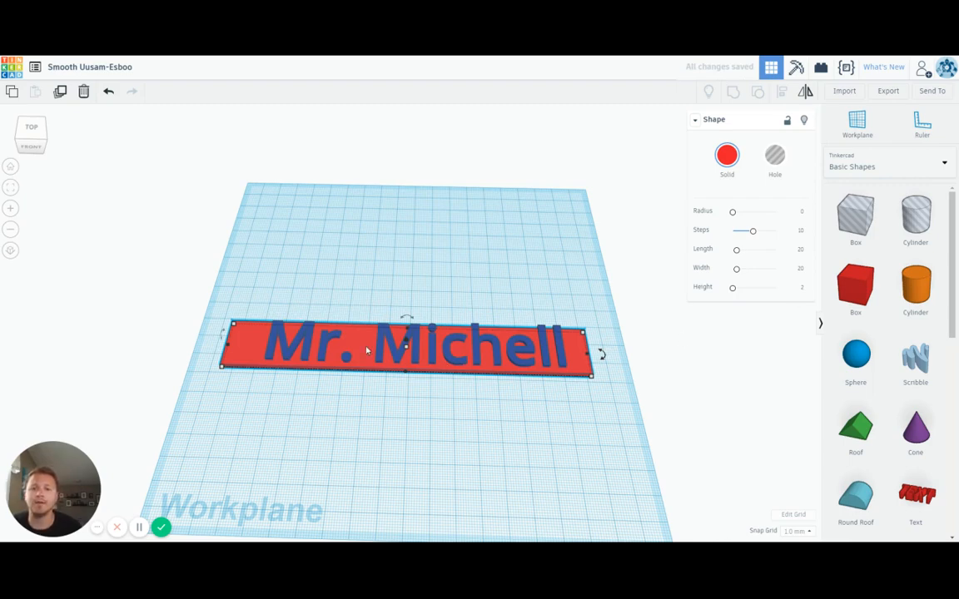
# Shift the red plate toward the start of the name, shorten that end and extend the plate's depth to about 27 mm
pyautogui.click(254, 354)
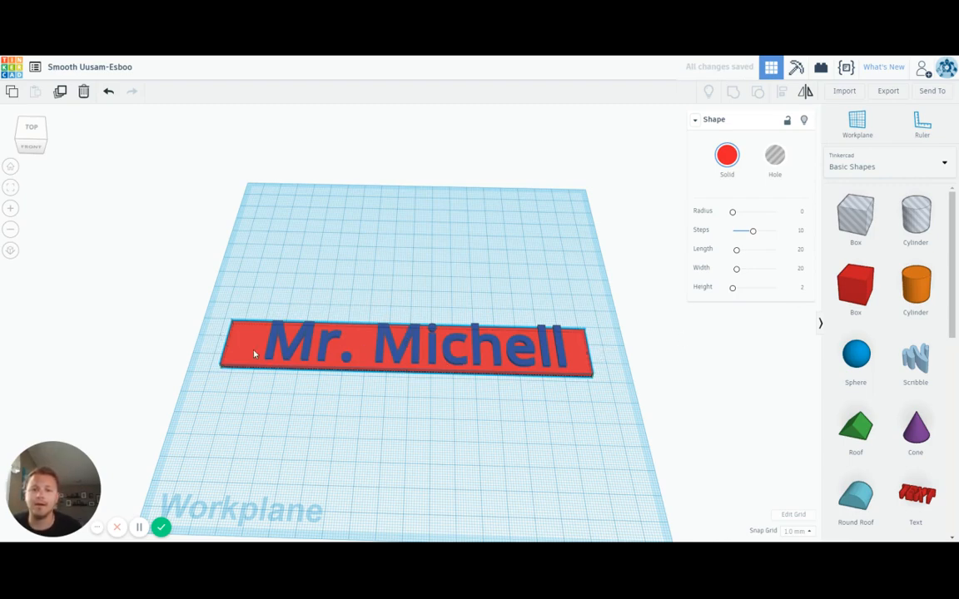
pyautogui.moveTo(255, 354)
pyautogui.mouseDown()
pyautogui.moveTo(230, 351)
pyautogui.moveTo(243, 350)
pyautogui.mouseUp()
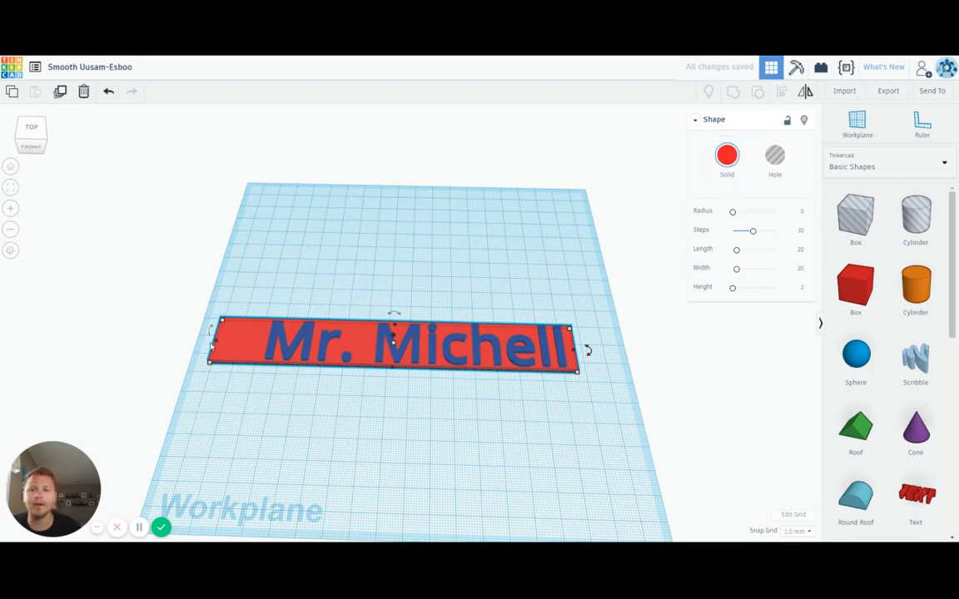
pyautogui.moveTo(215, 345); pyautogui.dragTo(234, 344)
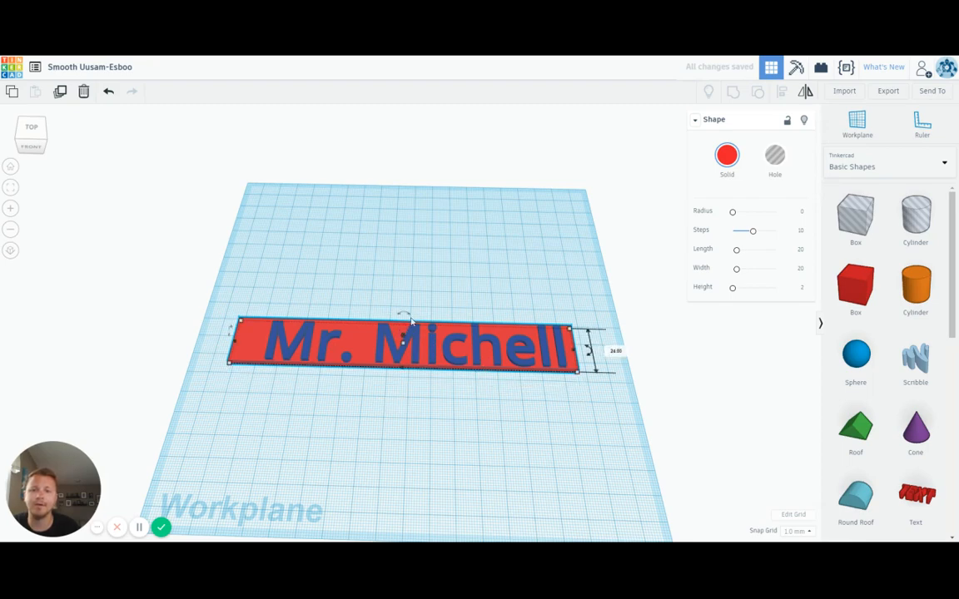
pyautogui.moveTo(411, 321)
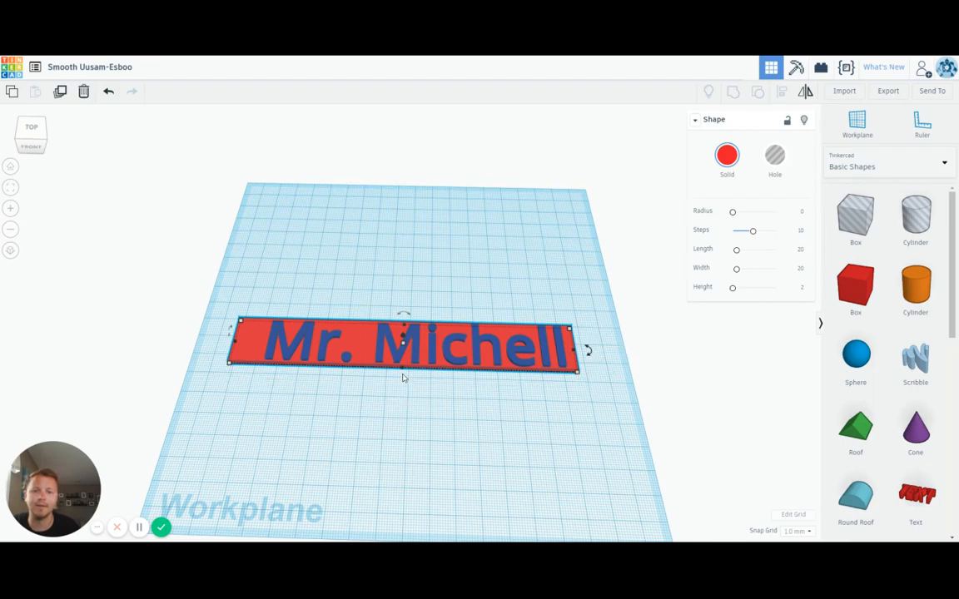
pyautogui.moveTo(403, 371); pyautogui.dragTo(403, 372)
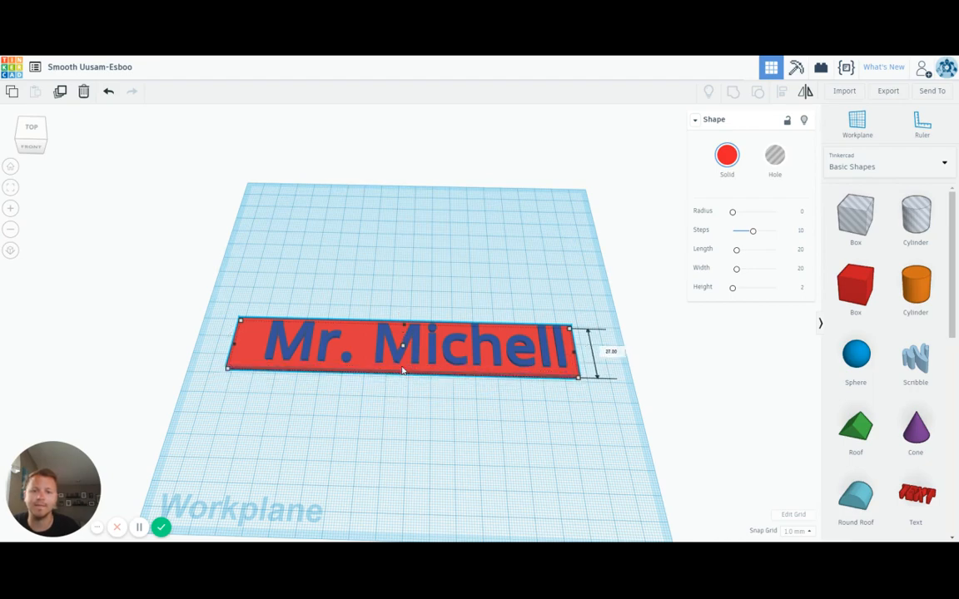
# Nudge the red plate 2 mm toward the back and 1 mm to the right to frame the name text
pyautogui.click(409, 374)
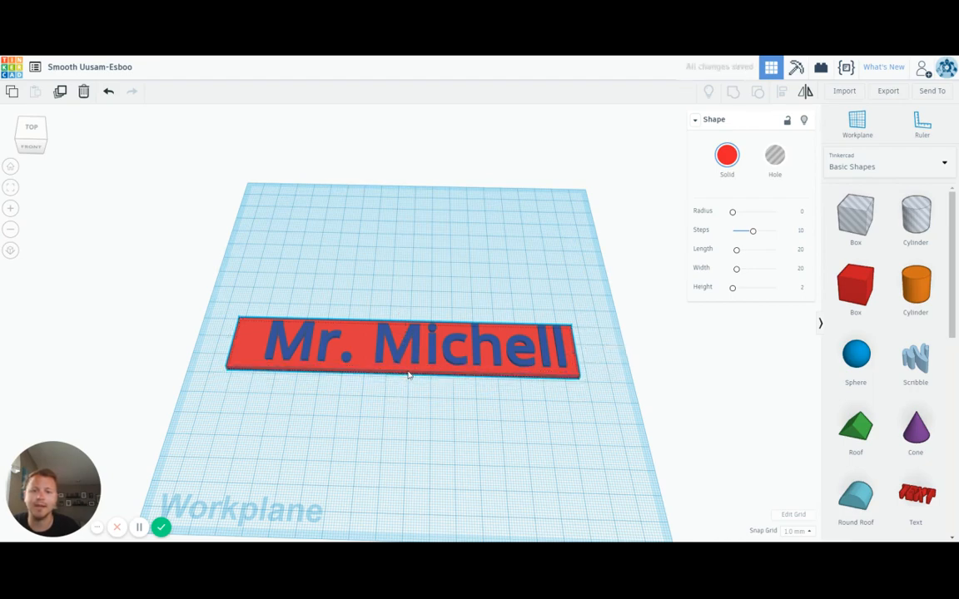
pyautogui.press('Up')
pyautogui.press('Up')
pyautogui.press('Up')
pyautogui.press('Down')
pyautogui.press('Right')
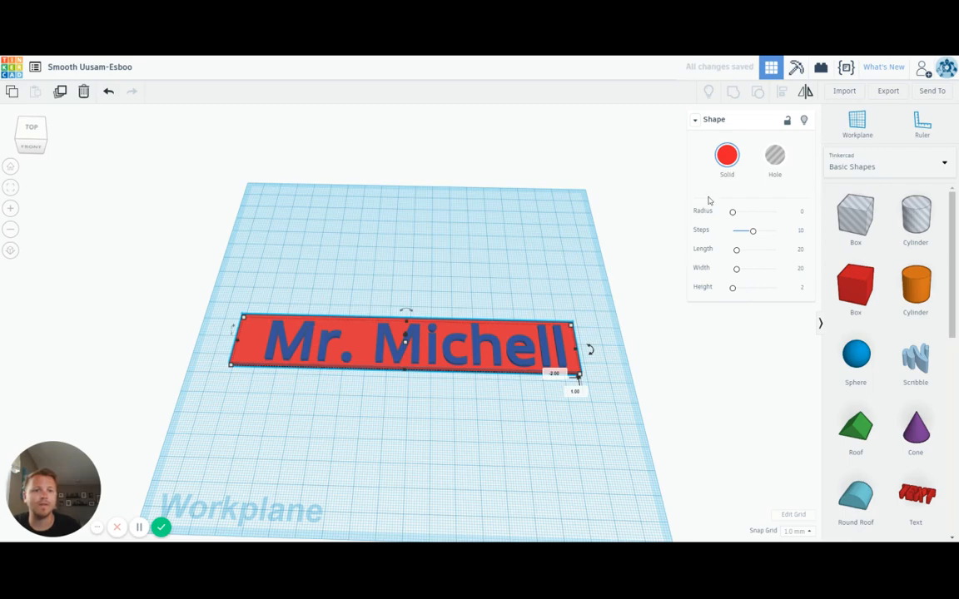
# Recolour the base plate with the medium light blue preset and deselect it
pyautogui.click(726, 156)
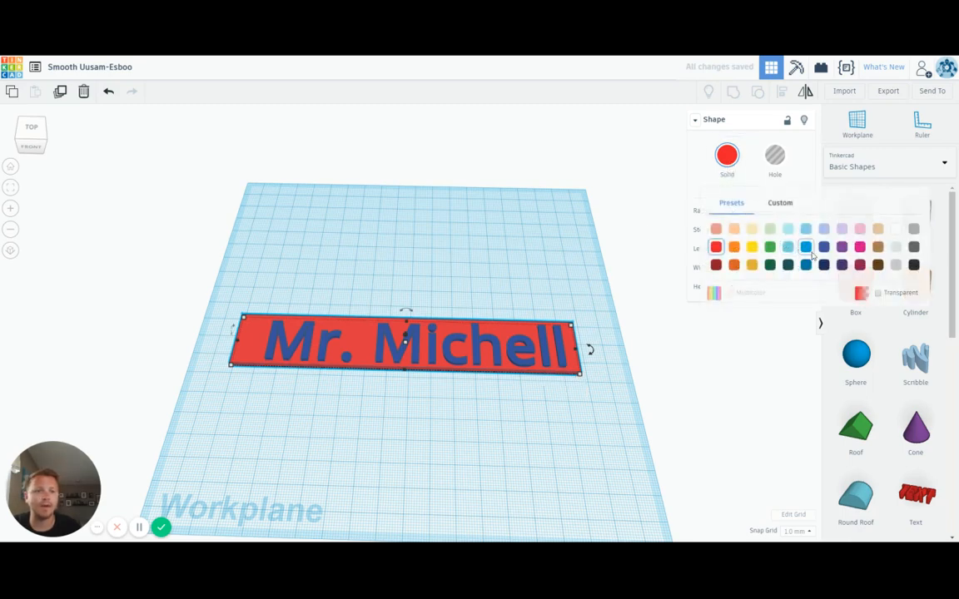
pyautogui.click(789, 248)
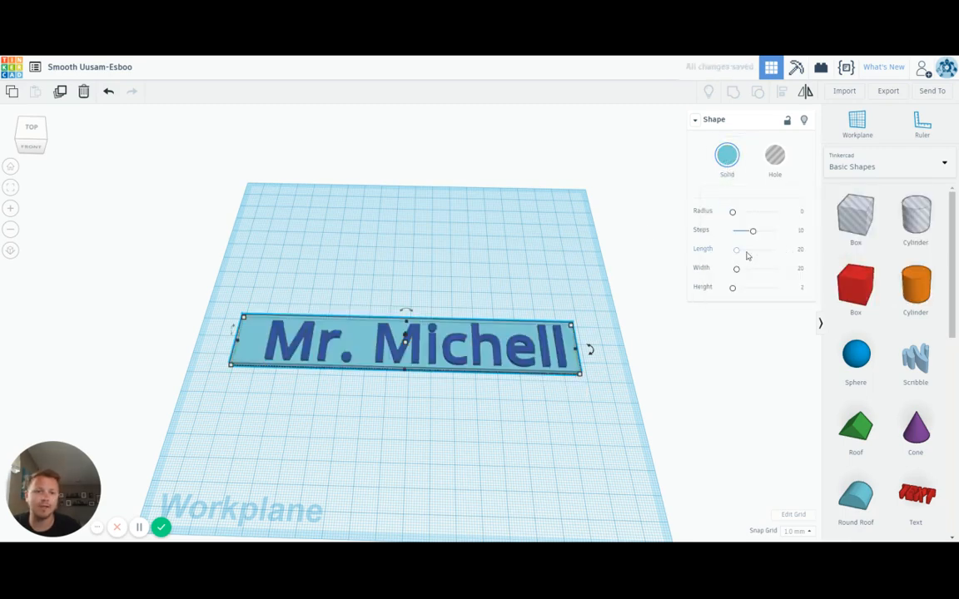
pyautogui.click(726, 156)
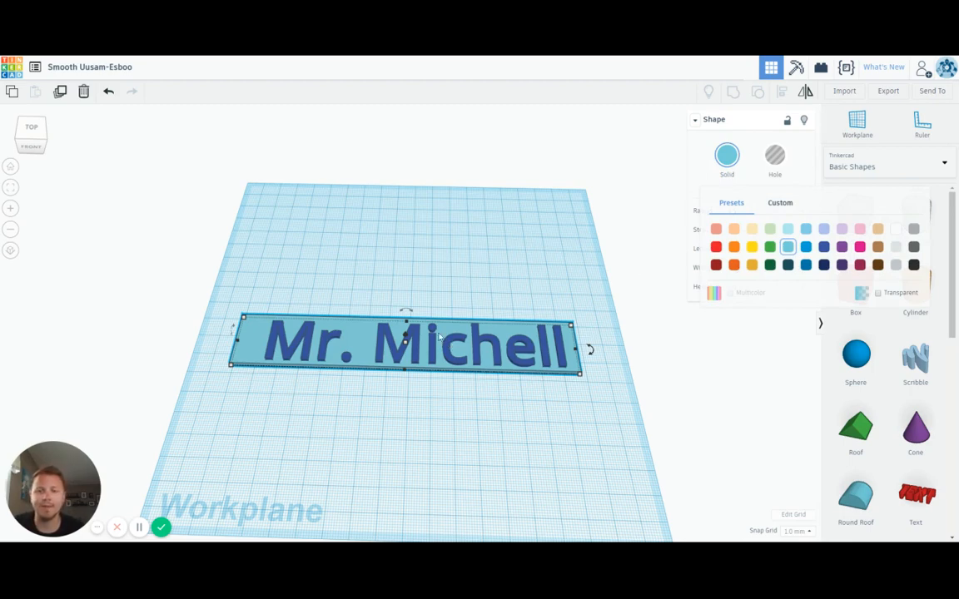
pyautogui.click(643, 344)
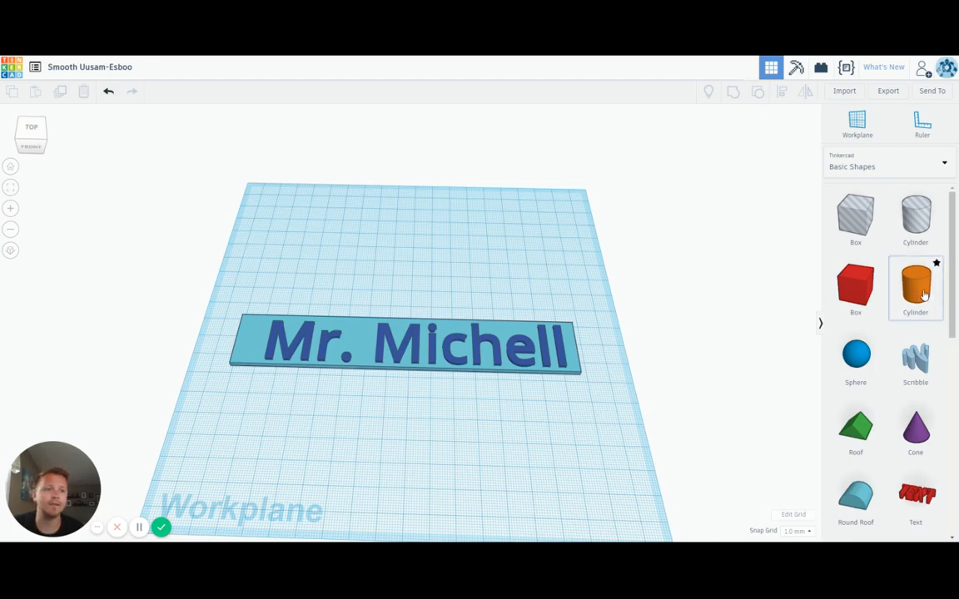
# Place an orange cylinder at the start of the base plate and resize its base to 5 by 5 mm
pyautogui.moveTo(923, 295); pyautogui.dragTo(250, 346)
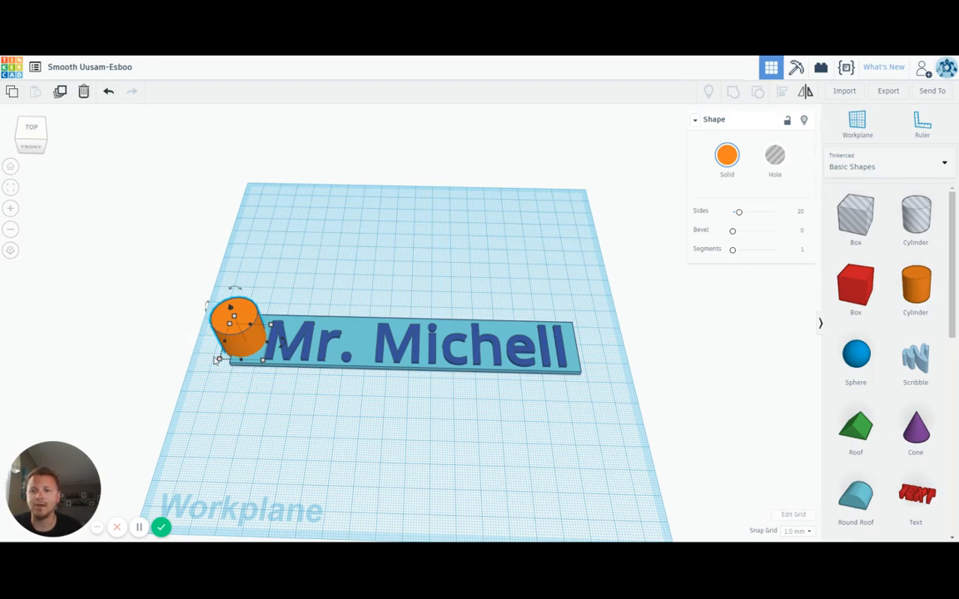
pyautogui.click(178, 338)
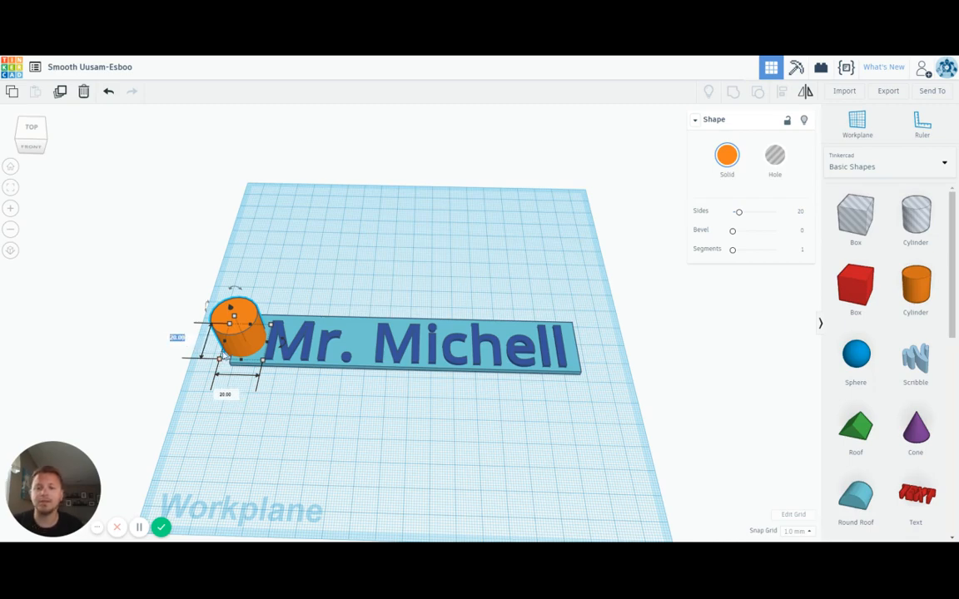
pyautogui.write('5')
pyautogui.press('Return')
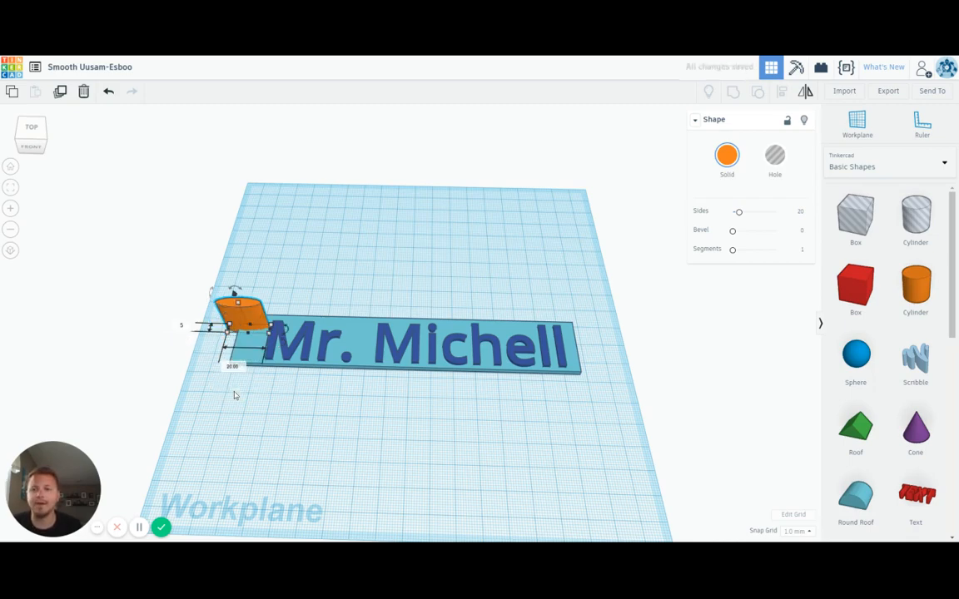
pyautogui.click(233, 368)
pyautogui.write('5')
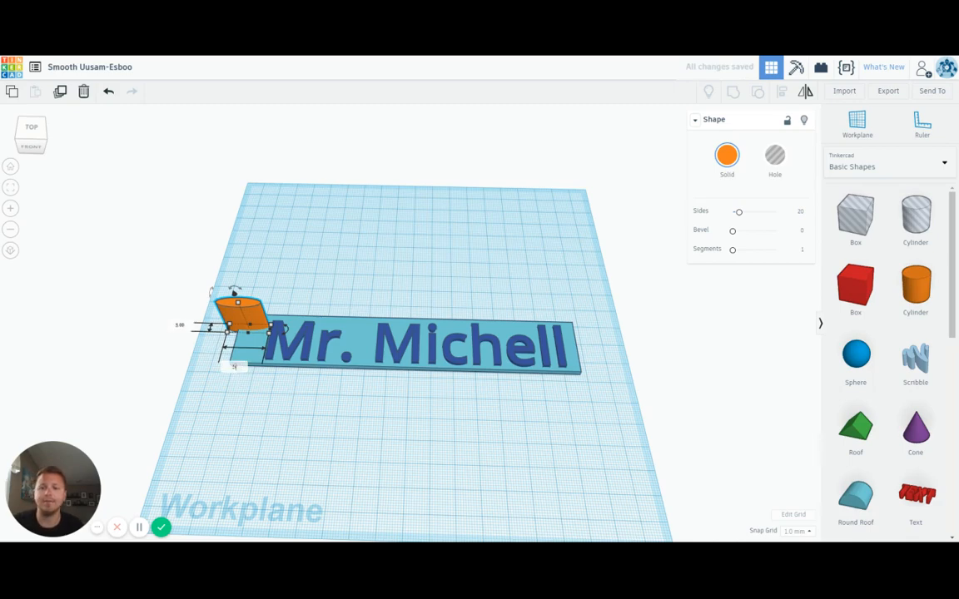
pyautogui.press('Return')
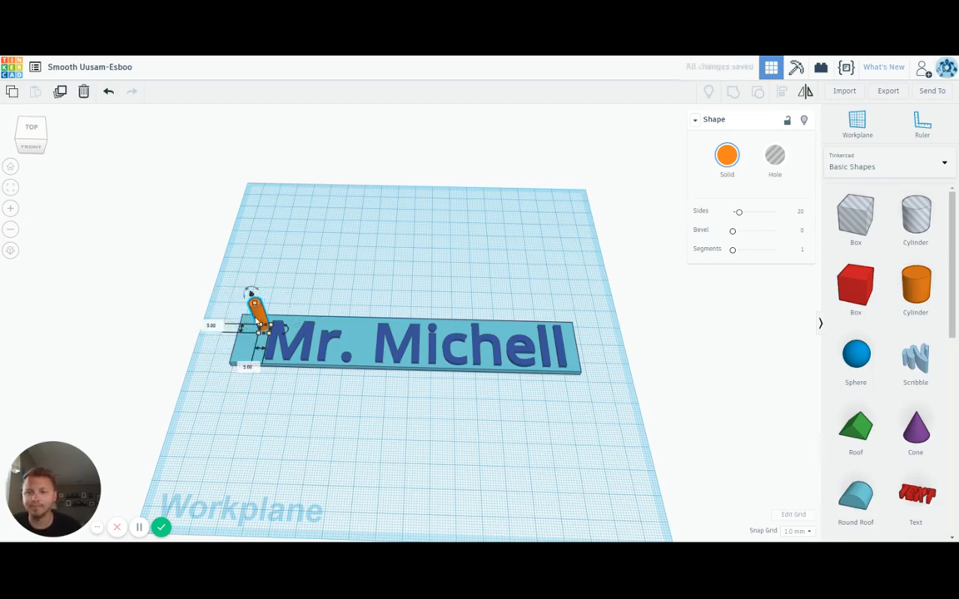
# Nudge the cylinder left and forward onto the middle of the free plate area before the name text
pyautogui.press('Left')
pyautogui.press('Left')
pyautogui.press('Left')
pyautogui.press('Down')
pyautogui.press('Down')
pyautogui.press('Down')
pyautogui.press('Down')
pyautogui.press('Down')
pyautogui.press('Down')
pyautogui.press('Left')
pyautogui.press('Left')
pyautogui.press('Left')
pyautogui.press('Left')
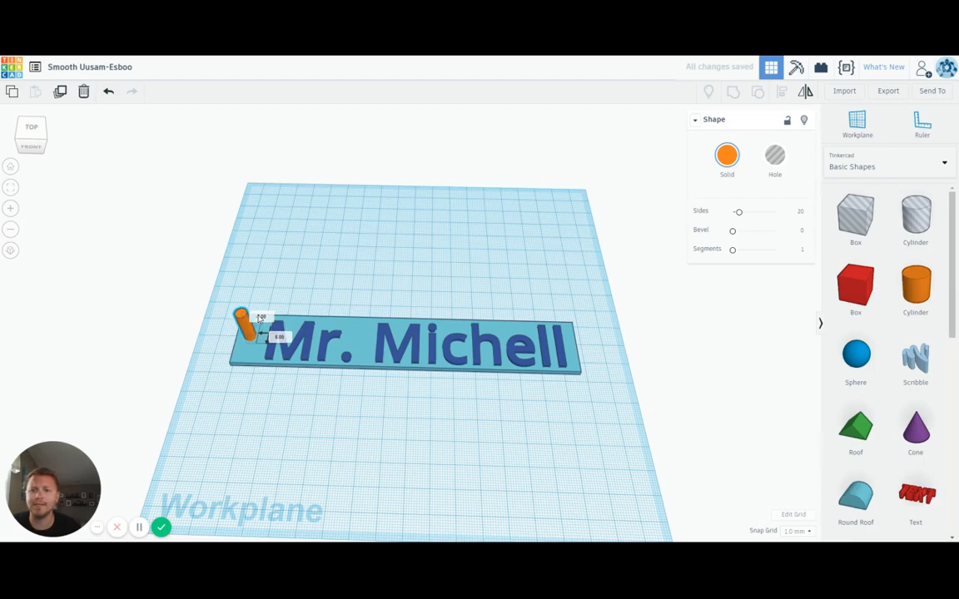
pyautogui.press('Down')
pyautogui.press('Left')
pyautogui.press('Right')
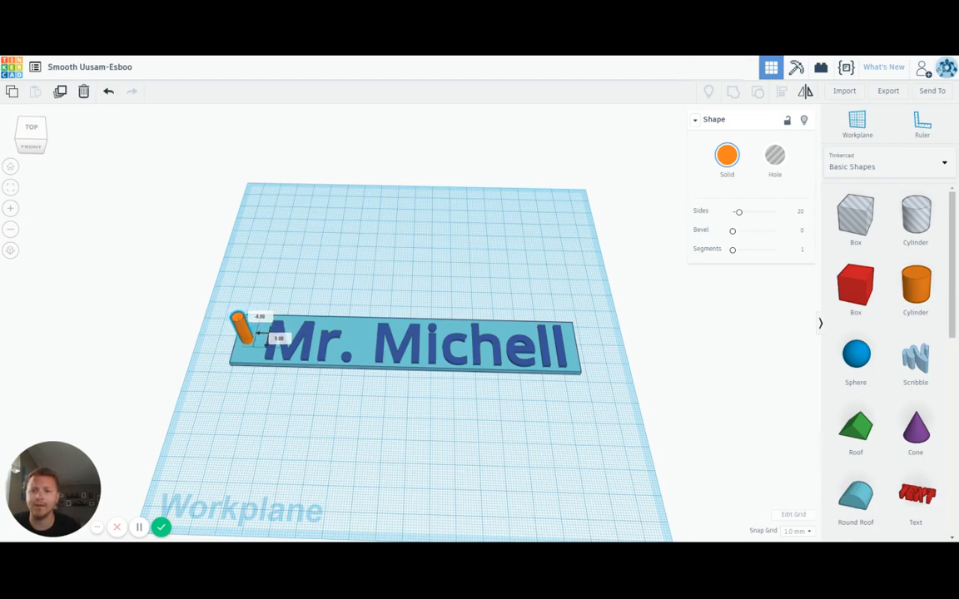
pyautogui.press('Right')
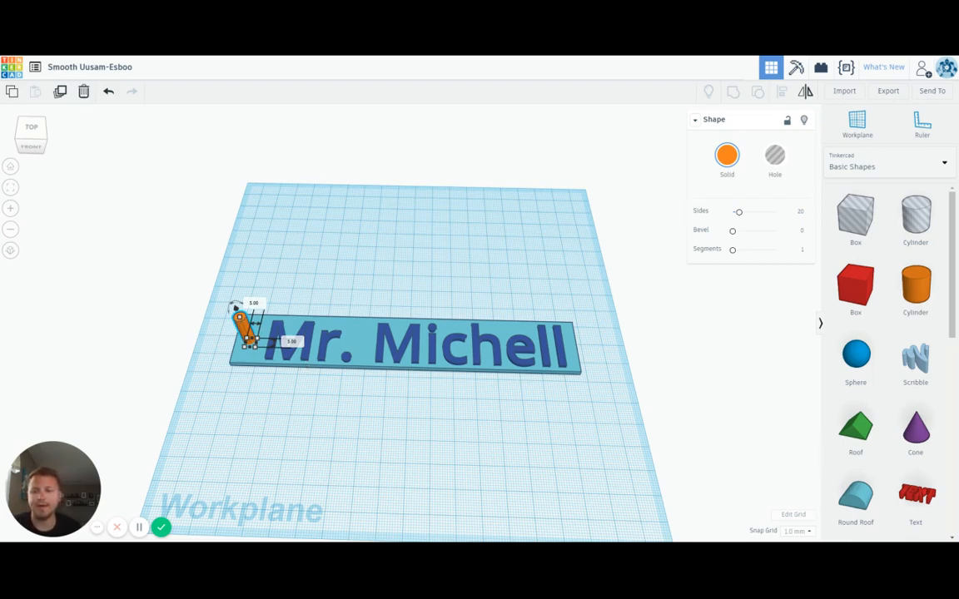
# Lower the cylinder through the base plate until only a short part remains above it
pyautogui.hotkey('ctrl', 'Down')
pyautogui.hotkey('ctrl', 'Down')
pyautogui.hotkey('ctrl', 'Down')
pyautogui.hotkey('ctrl', 'Down')
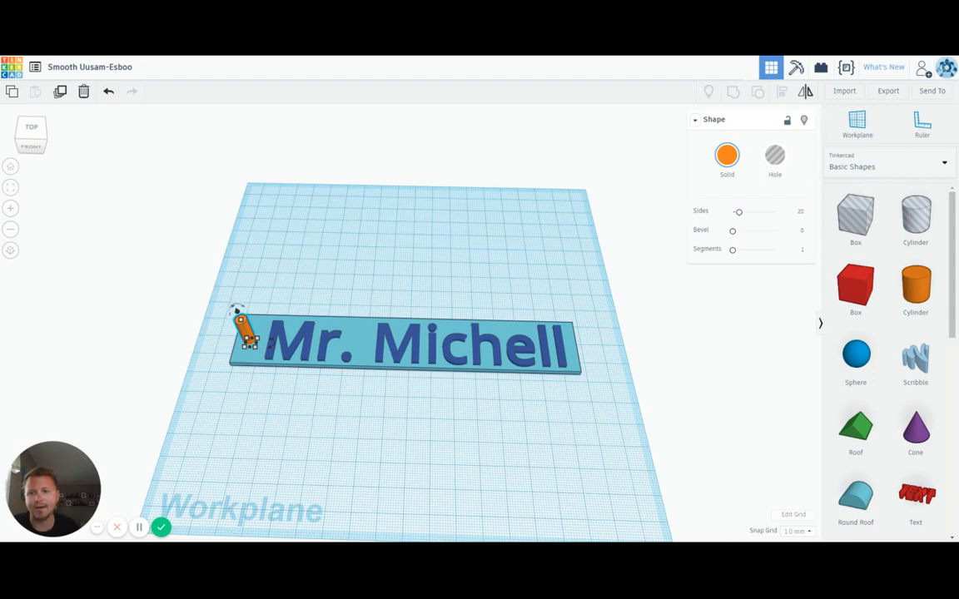
pyautogui.hotkey('ctrl', 'Down')
pyautogui.hotkey('ctrl', 'Down')
pyautogui.hotkey('ctrl', 'Down')
pyautogui.hotkey('ctrl', 'Down')
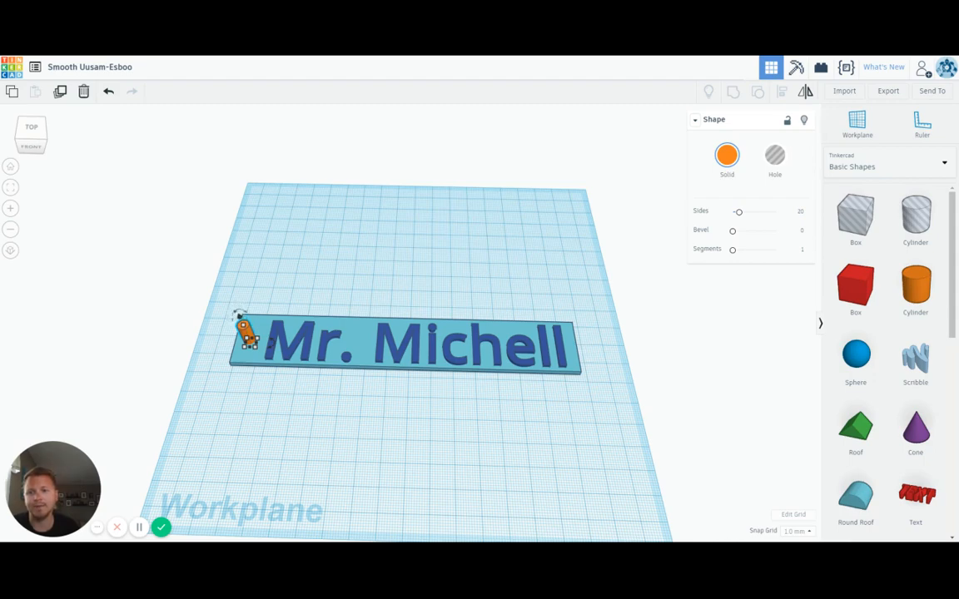
pyautogui.hotkey('ctrl', 'Down')
pyautogui.hotkey('ctrl', 'Down')
pyautogui.hotkey('ctrl', 'Down')
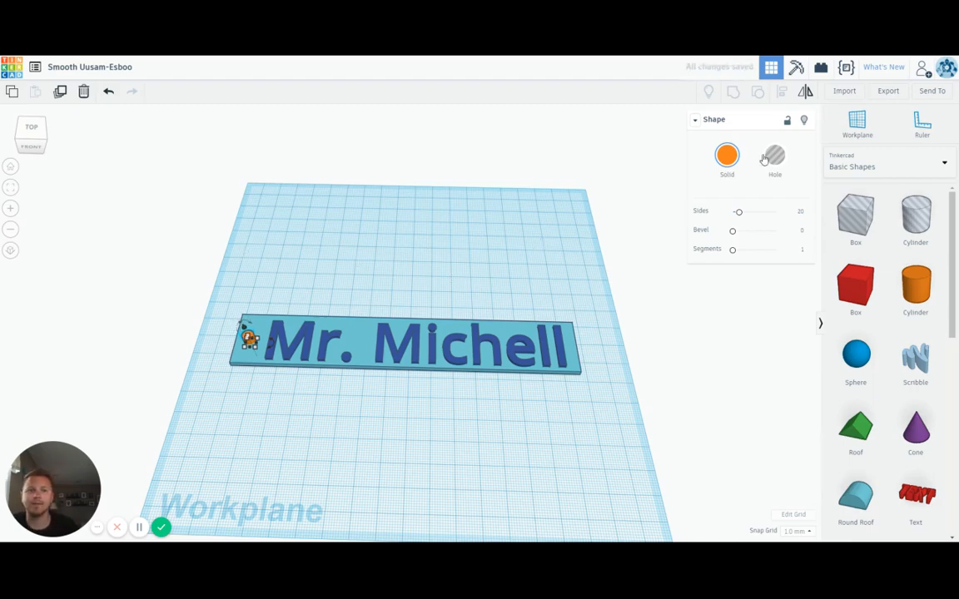
# Recolour the cylinder white with the preset colours and deselect it
pyautogui.click(726, 154)
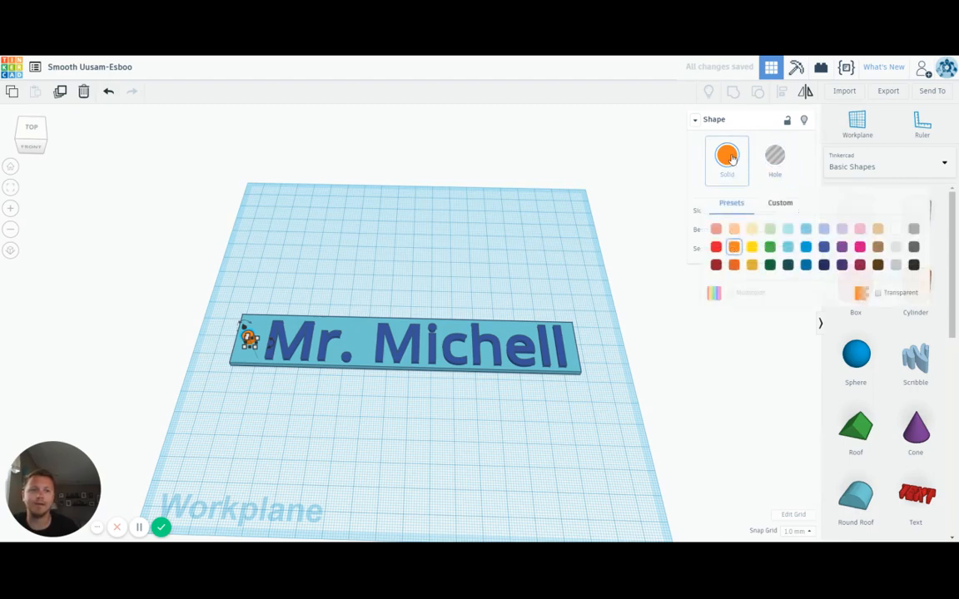
pyautogui.click(896, 229)
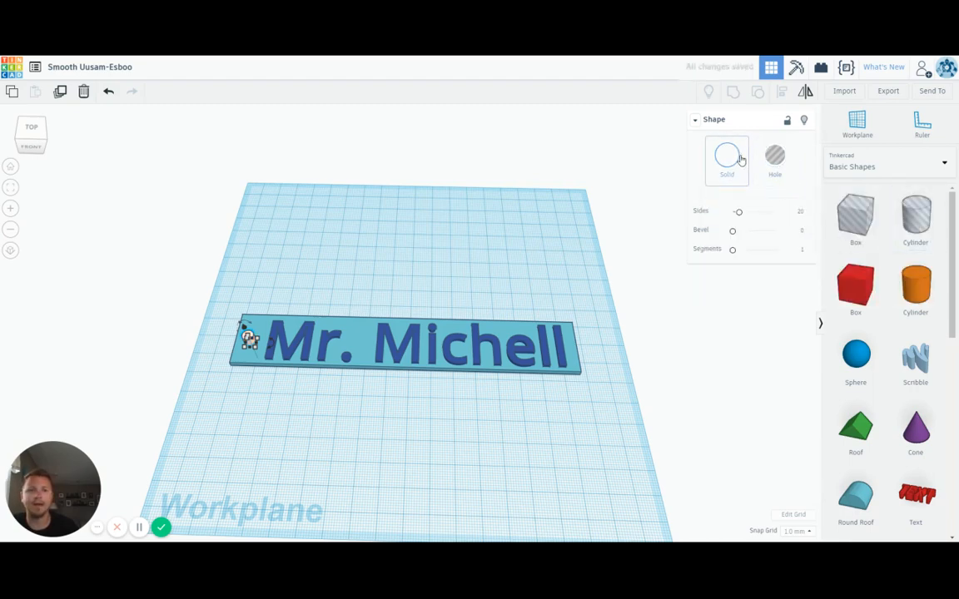
pyautogui.click(329, 218)
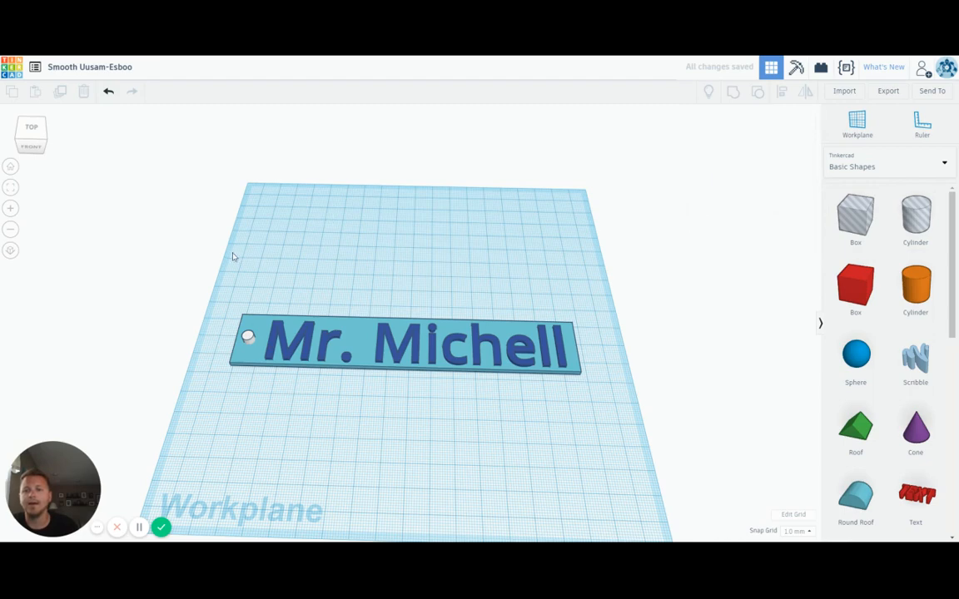
# Group the name text, base plate and cylinder into one shape
pyautogui.moveTo(222, 308); pyautogui.dragTo(594, 394)
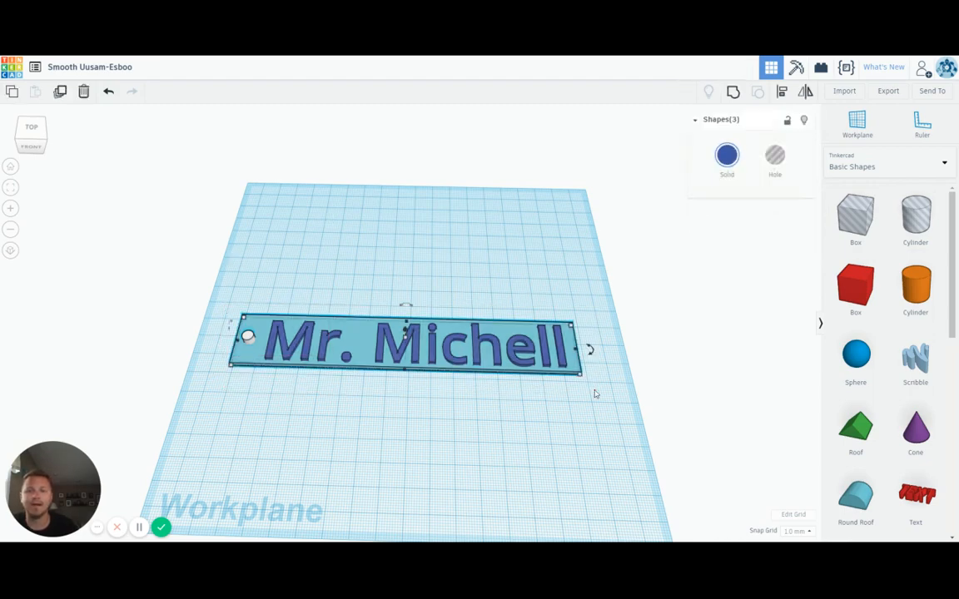
pyautogui.click(732, 94)
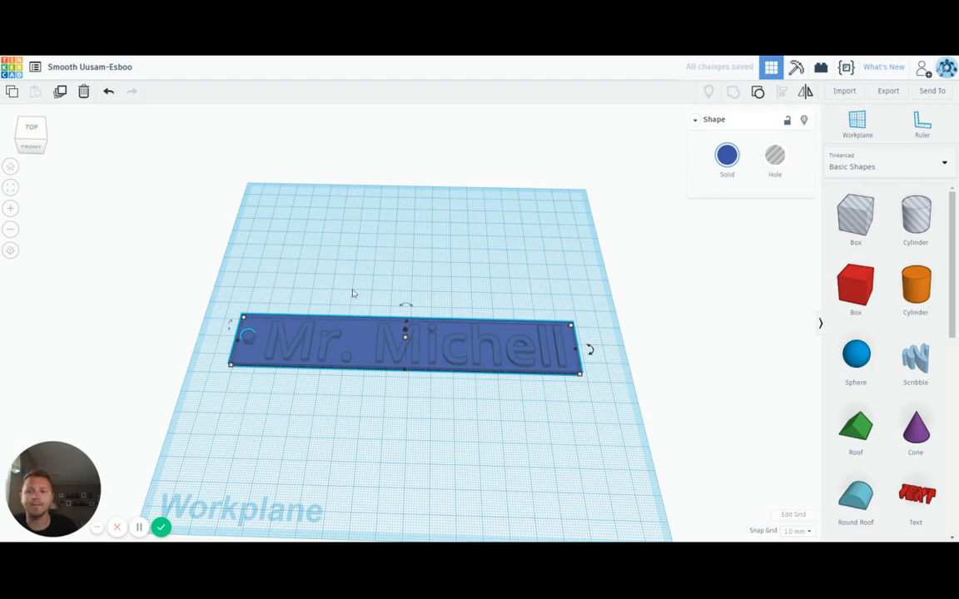
pyautogui.click(482, 303)
pyautogui.click(31, 148)
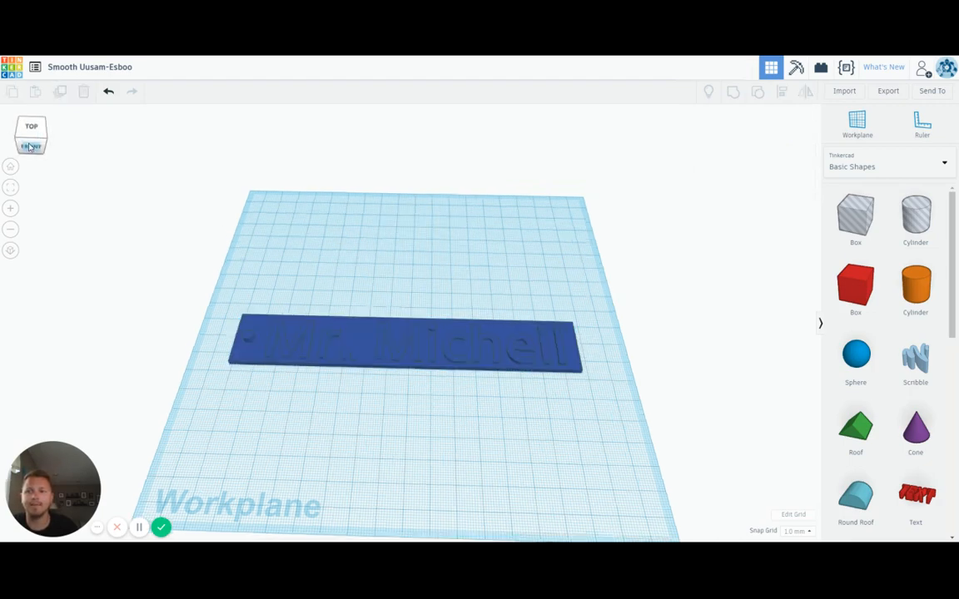
pyautogui.moveTo(33, 130); pyautogui.dragTo(30, 147)
pyautogui.click(29, 147)
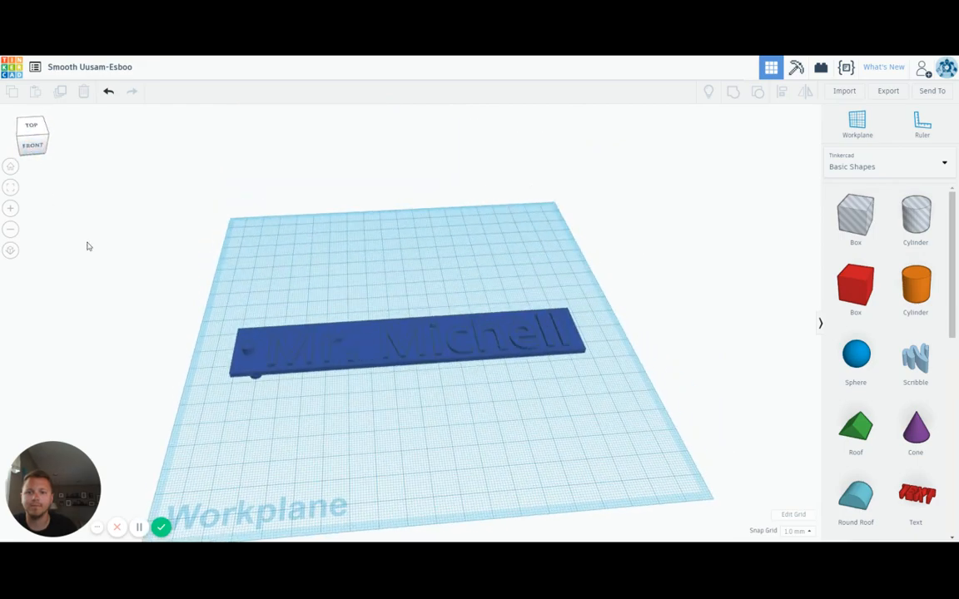
# Ungroup the name tag into separate text, plate and cylinder shapes
pyautogui.click(246, 348)
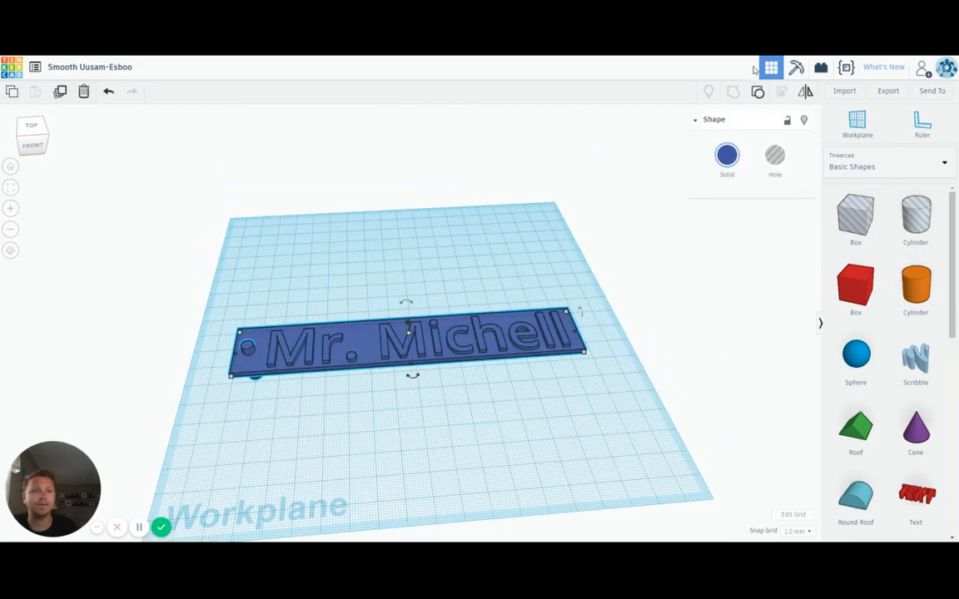
pyautogui.click(758, 92)
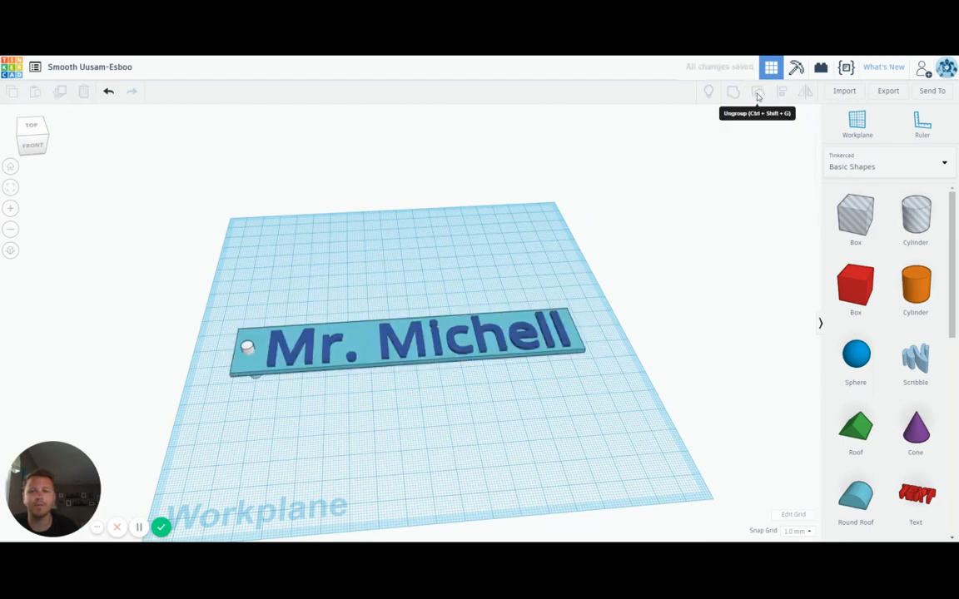
pyautogui.click(247, 348)
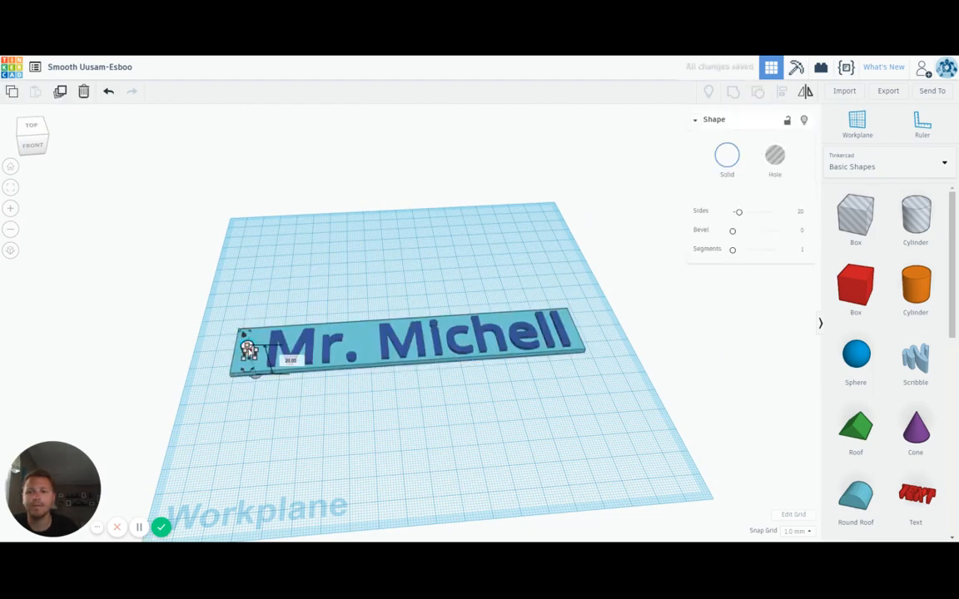
pyautogui.click(263, 241)
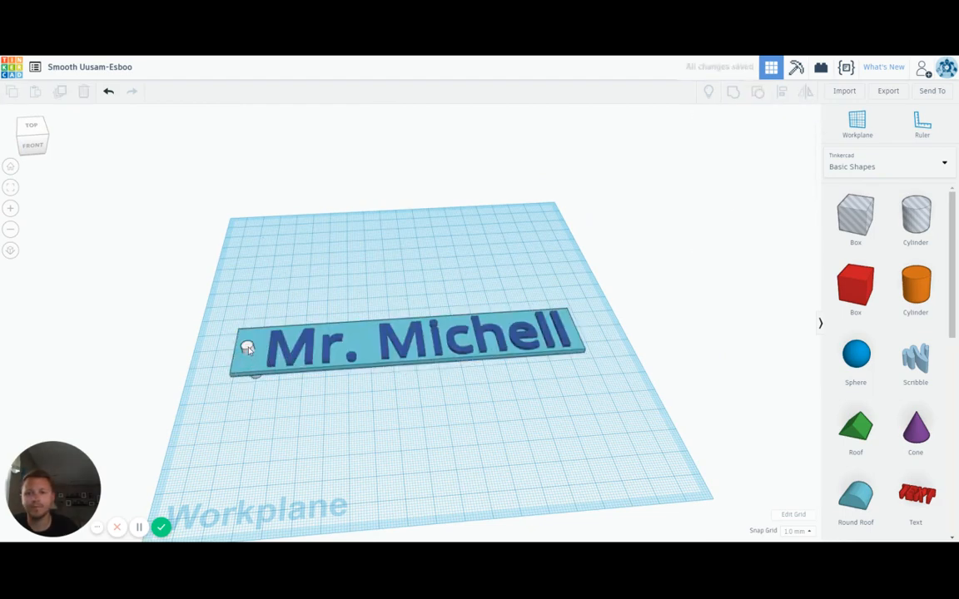
# Group only the cylinder with the base plate, leaving the name text separate
pyautogui.click(247, 348)
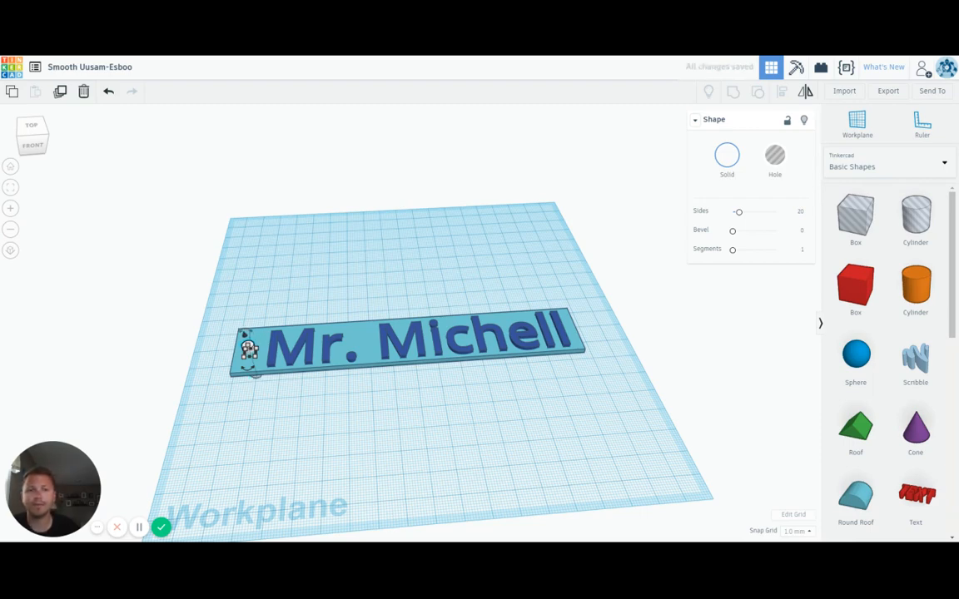
pyautogui.click(334, 293)
pyautogui.click(248, 348)
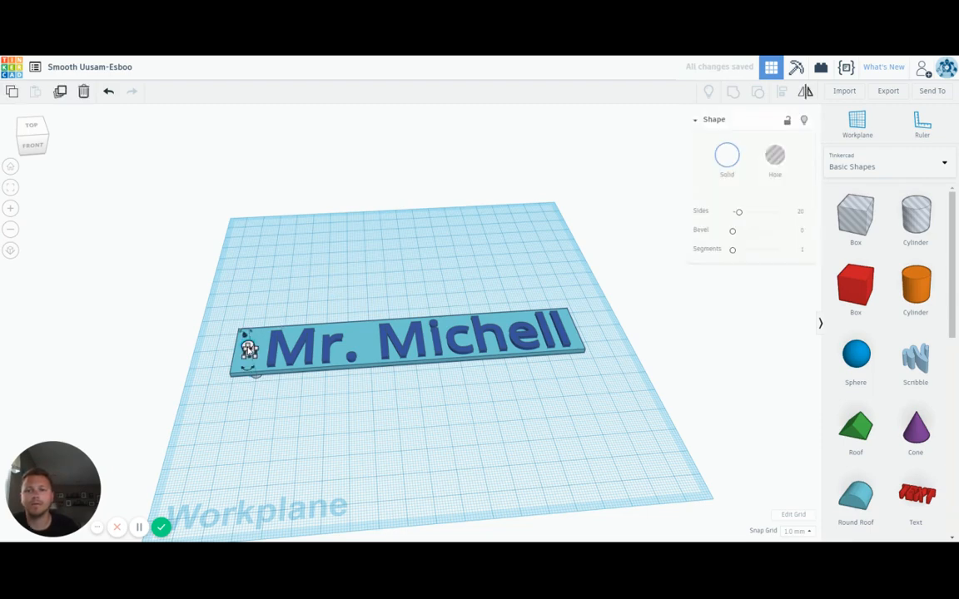
pyautogui.click(264, 339)
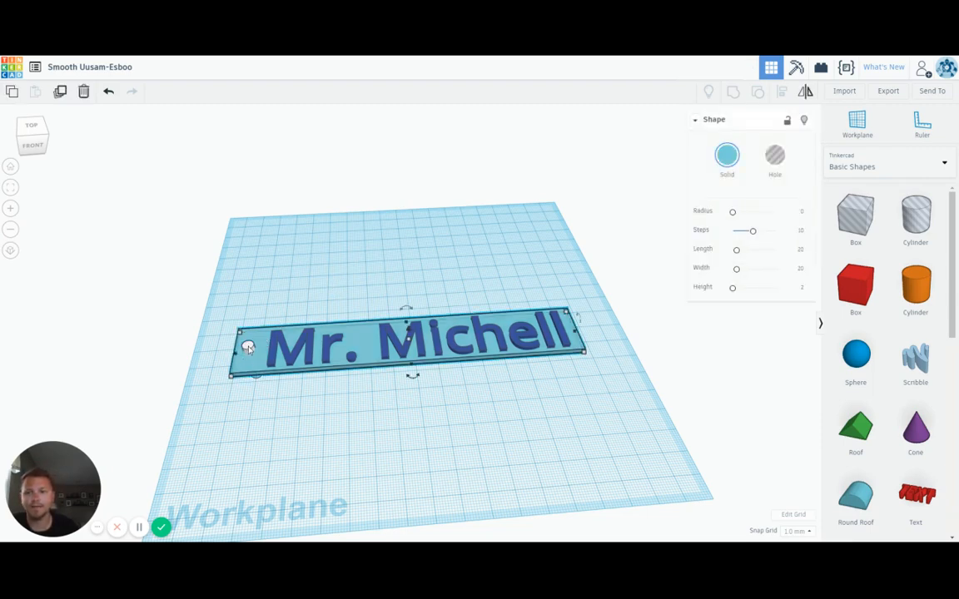
pyautogui.click(248, 348)
pyautogui.click(225, 332)
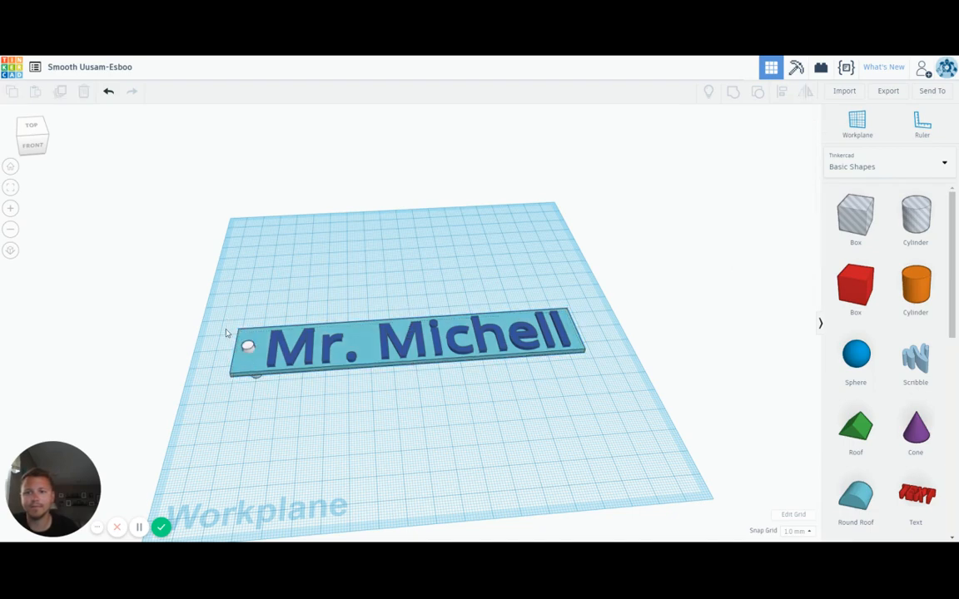
pyautogui.moveTo(226, 333); pyautogui.dragTo(259, 360)
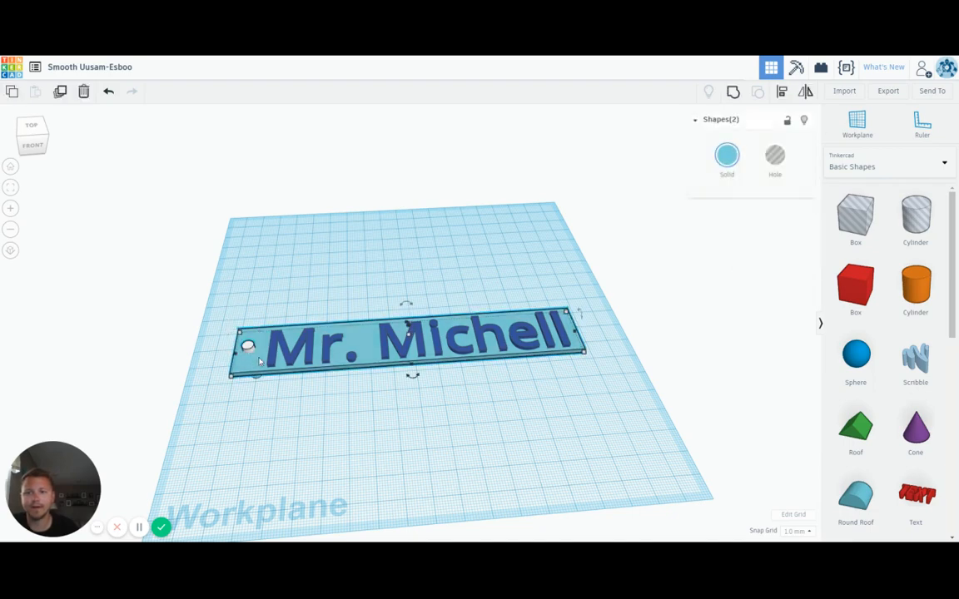
pyautogui.click(731, 92)
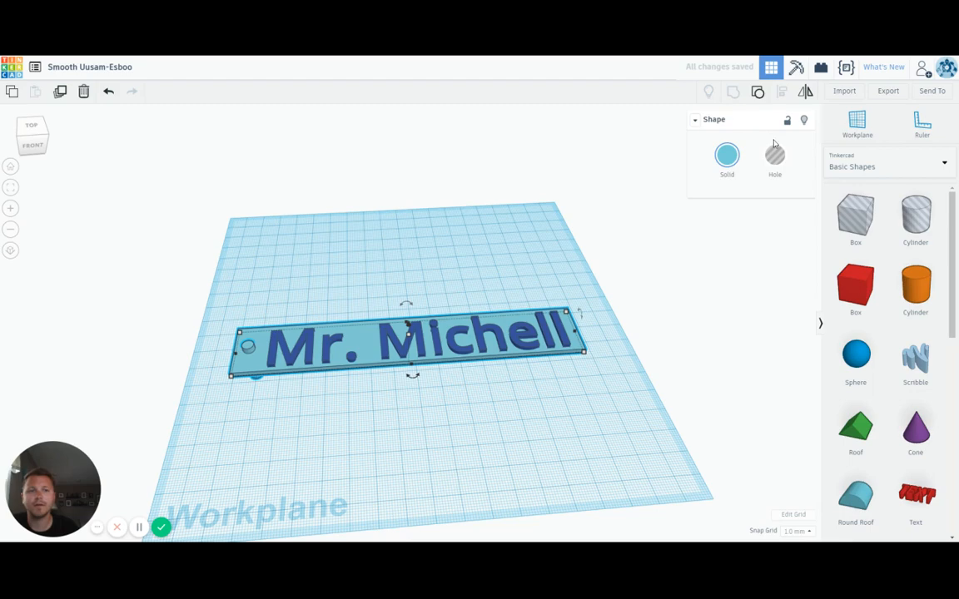
# Apply the medium light blue preset to the grouped plate and cylinder and deselect the group
pyautogui.click(727, 155)
pyautogui.click(788, 248)
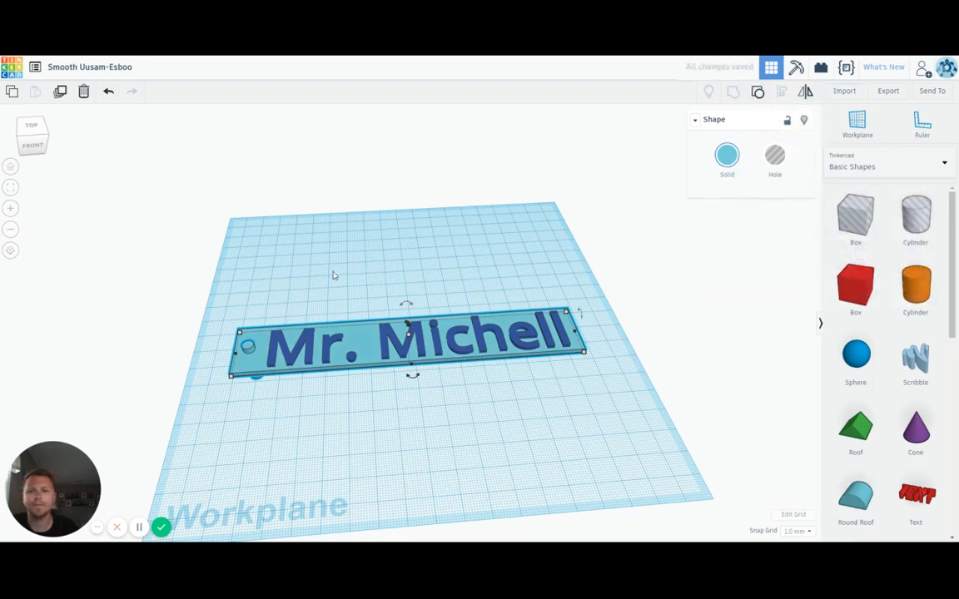
pyautogui.click(343, 306)
pyautogui.click(32, 133)
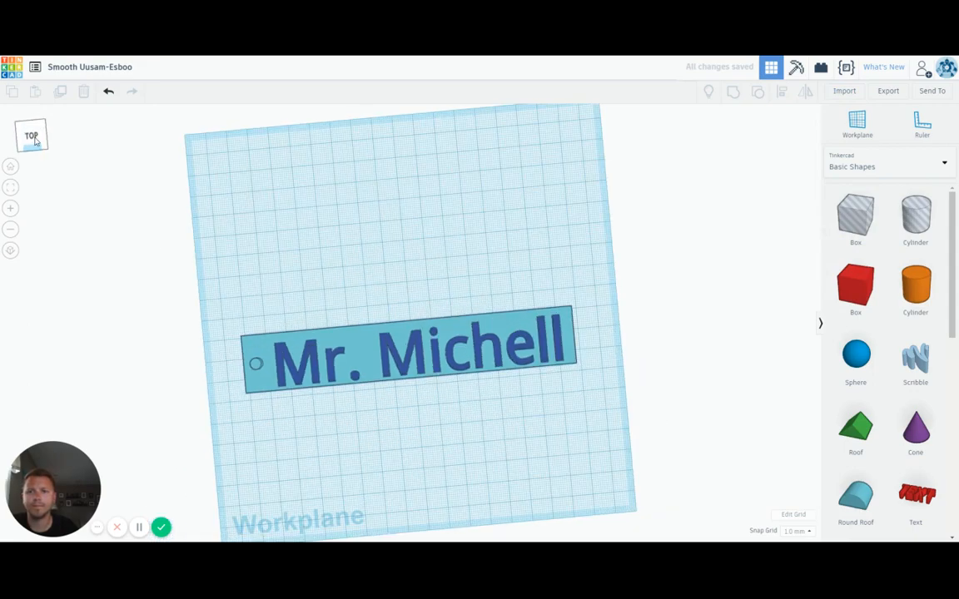
pyautogui.click(33, 140)
pyautogui.moveTo(35, 141); pyautogui.dragTo(180, 338)
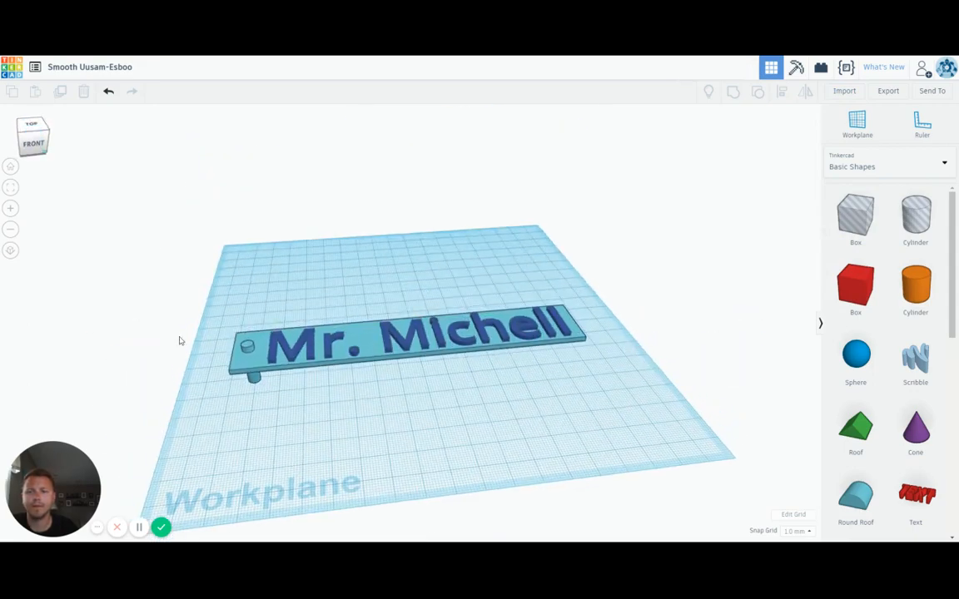
# Separate the cylinder from the base plate and delete the cylinder
pyautogui.click(255, 380)
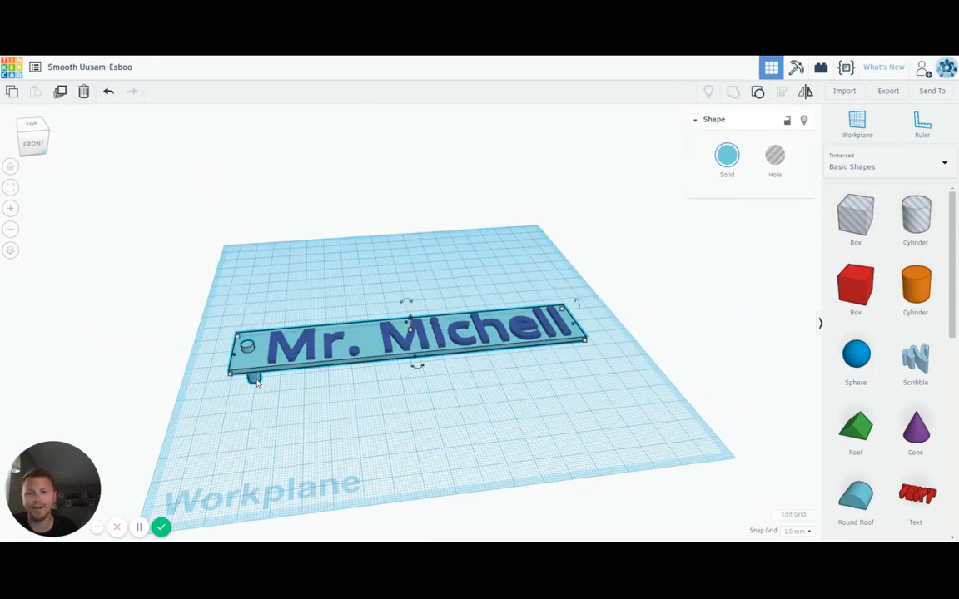
pyautogui.click(249, 374)
pyautogui.click(248, 346)
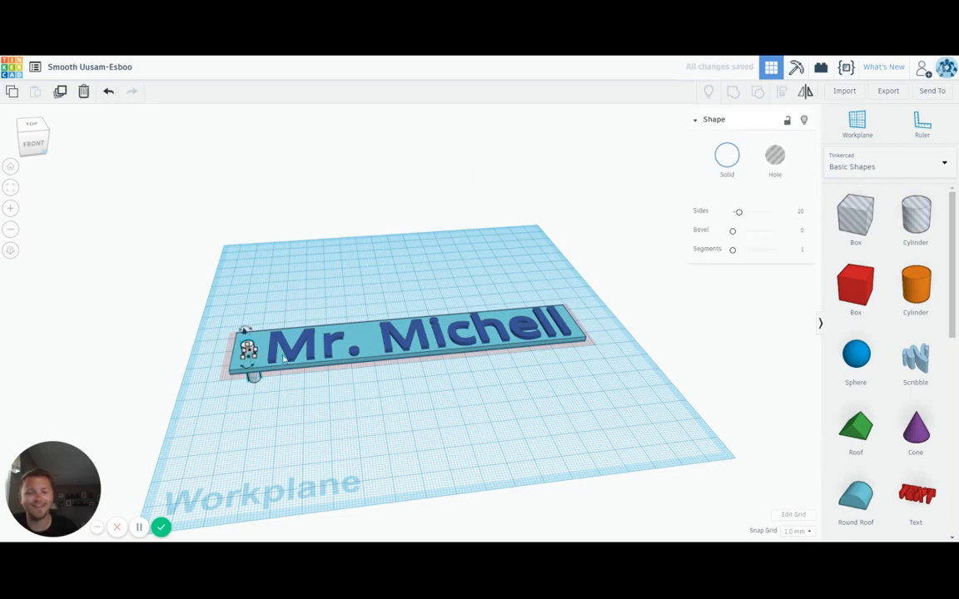
pyautogui.press('Delete')
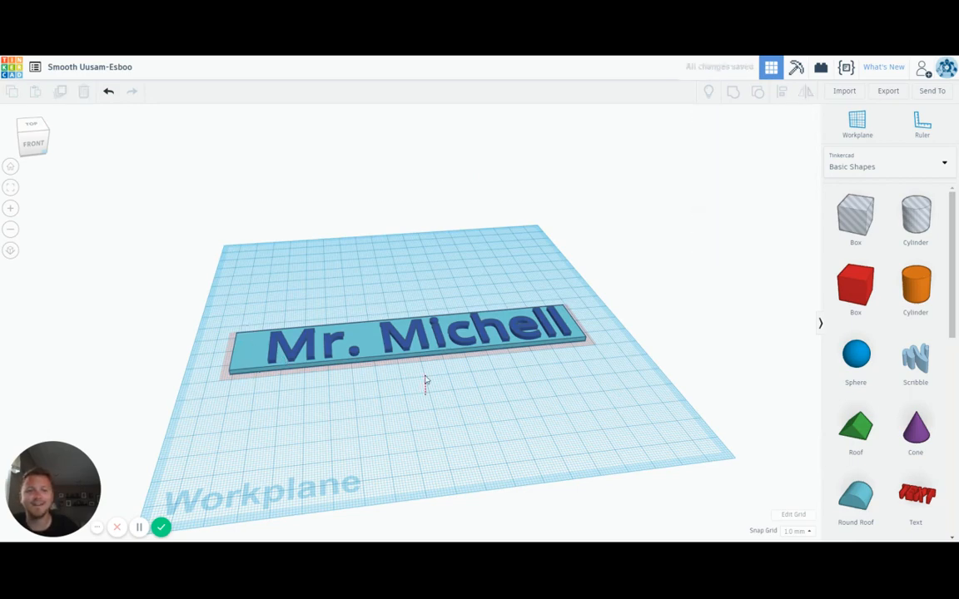
pyautogui.moveTo(424, 380); pyautogui.dragTo(406, 427)
# Place a hole cylinder at the start of the base plate and set its base to 5 by 5 mm
pyautogui.moveTo(608, 333); pyautogui.dragTo(570, 362)
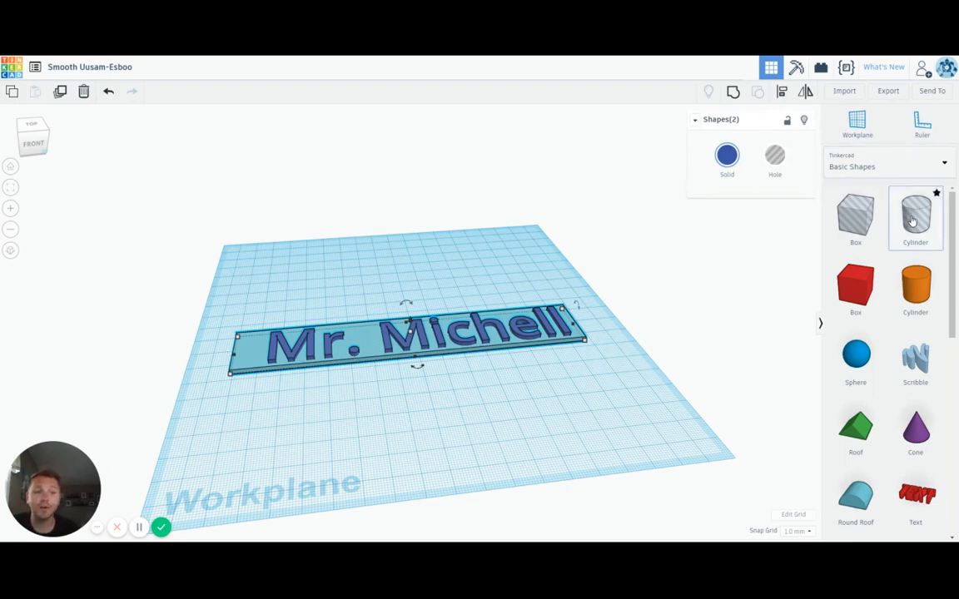
pyautogui.moveTo(921, 219); pyautogui.dragTo(240, 361)
pyautogui.moveTo(226, 368)
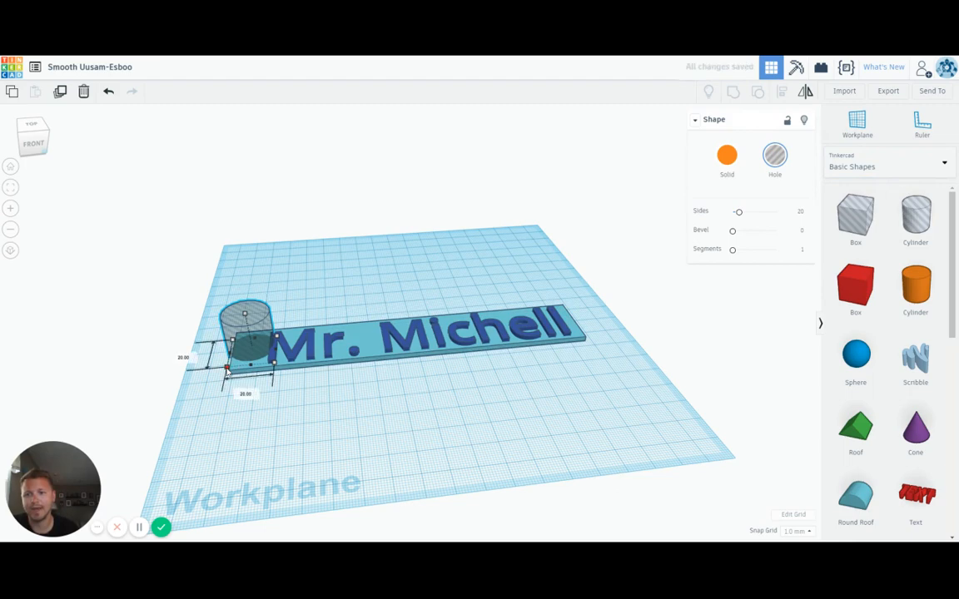
pyautogui.click(187, 362)
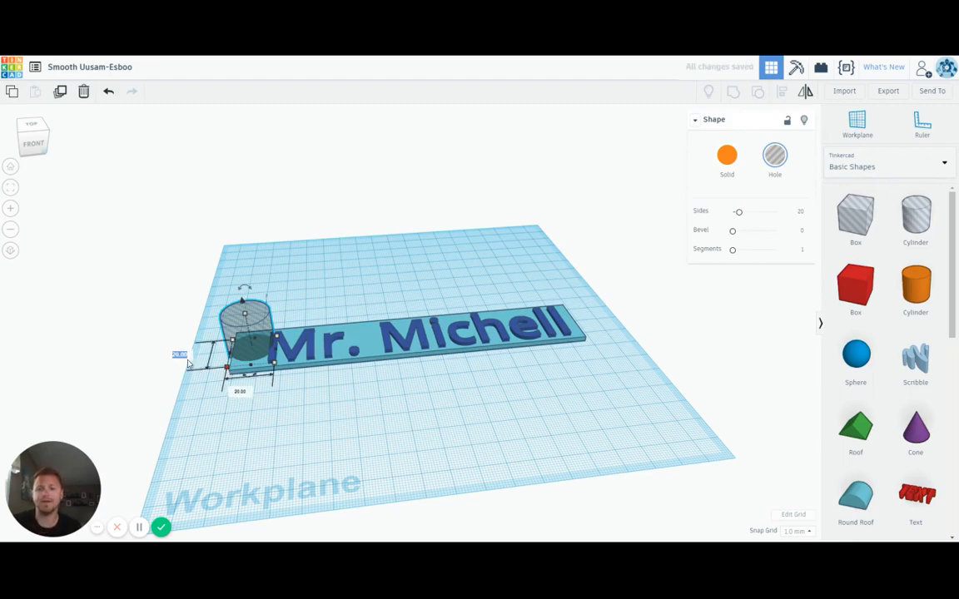
pyautogui.write('5')
pyautogui.press('Tab')
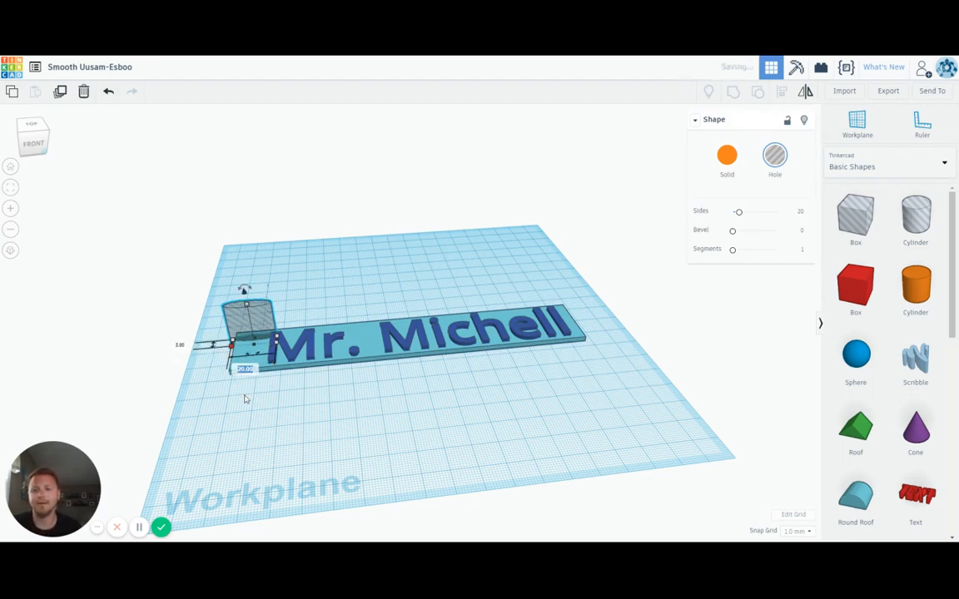
pyautogui.write('5')
pyautogui.press('Return')
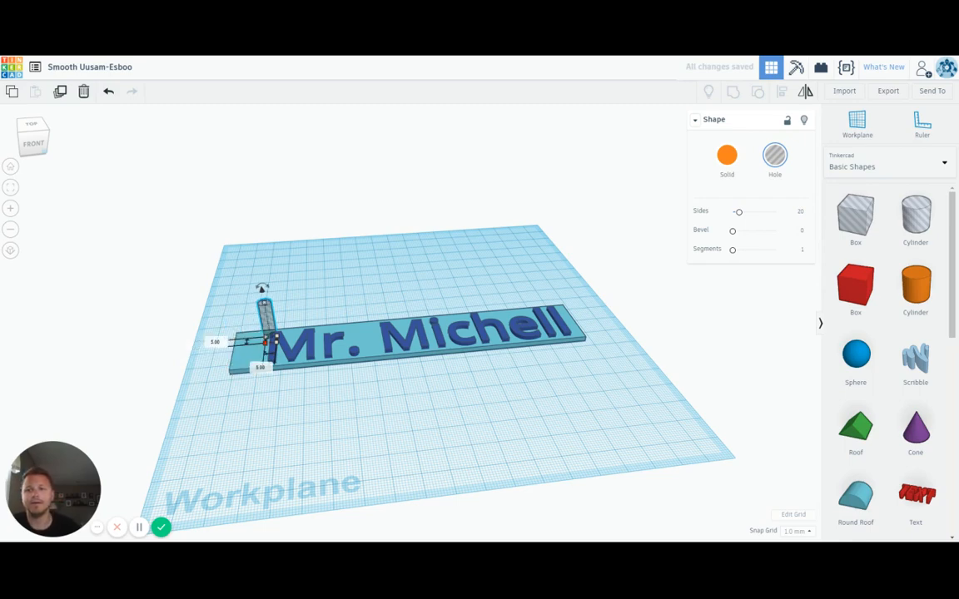
# Move the hole cylinder onto the free plate area before the name text
pyautogui.moveTo(267, 314)
pyautogui.mouseDown()
pyautogui.moveTo(244, 324)
pyautogui.moveTo(247, 334)
pyautogui.mouseUp()
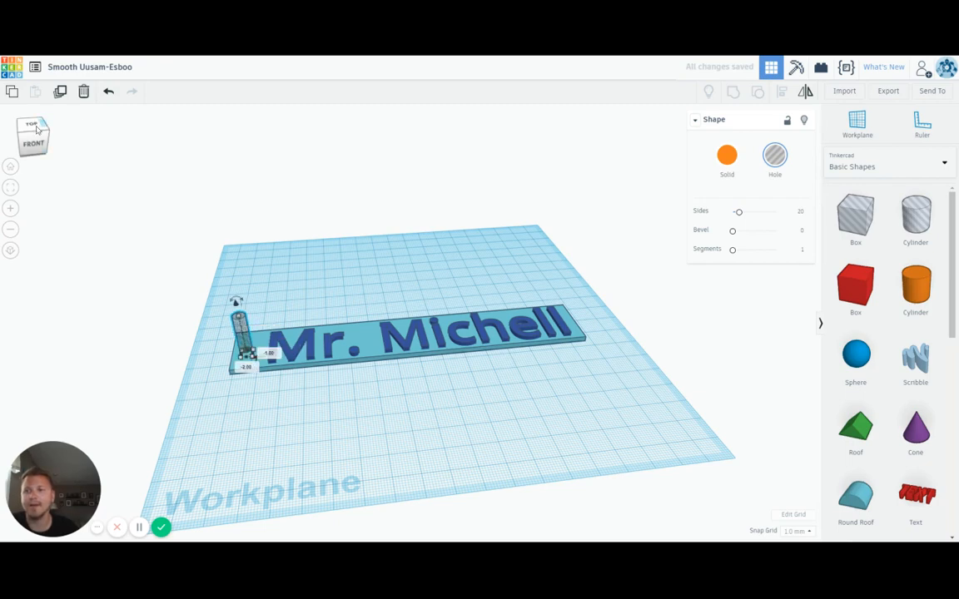
pyautogui.click(35, 128)
pyautogui.moveTo(37, 130)
pyautogui.mouseDown()
pyautogui.moveTo(52, 131)
pyautogui.moveTo(35, 129)
pyautogui.mouseUp()
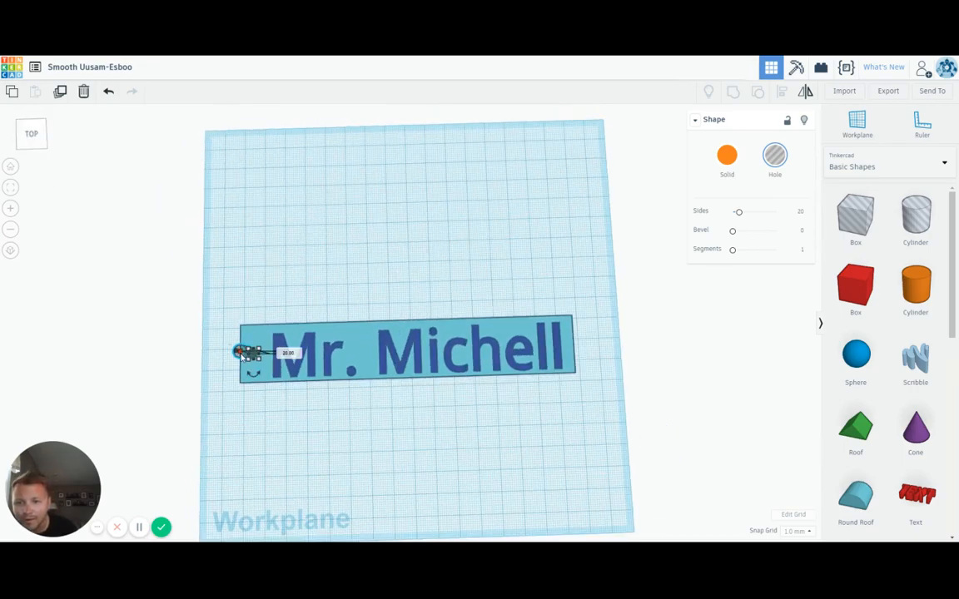
pyautogui.moveTo(242, 356); pyautogui.dragTo(248, 354)
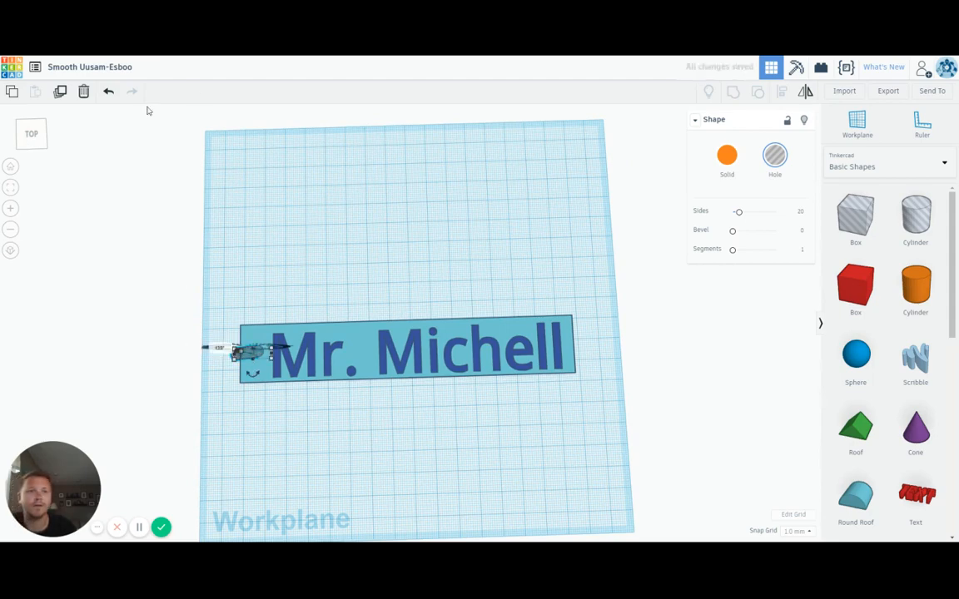
pyautogui.click(108, 92)
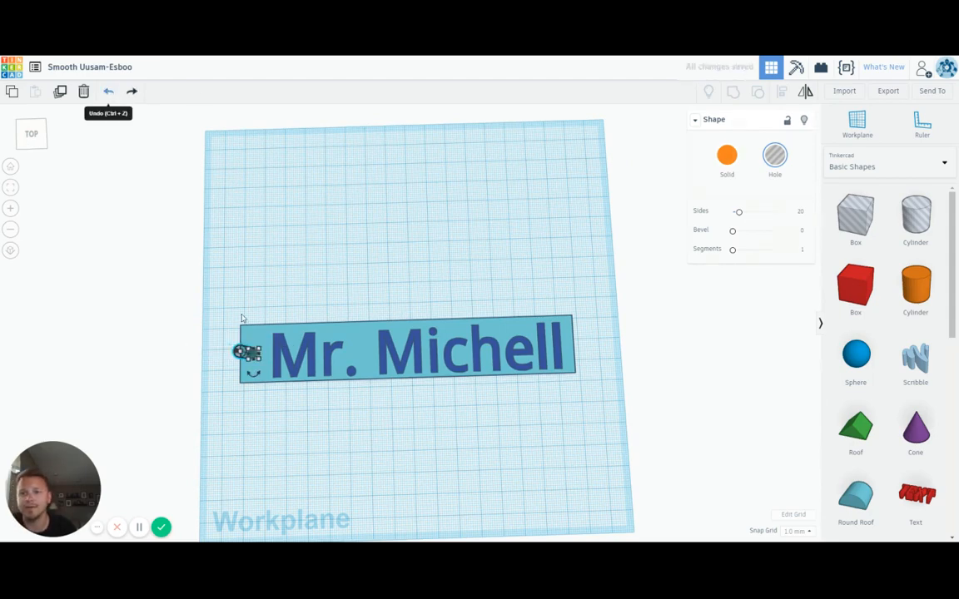
pyautogui.click(228, 389)
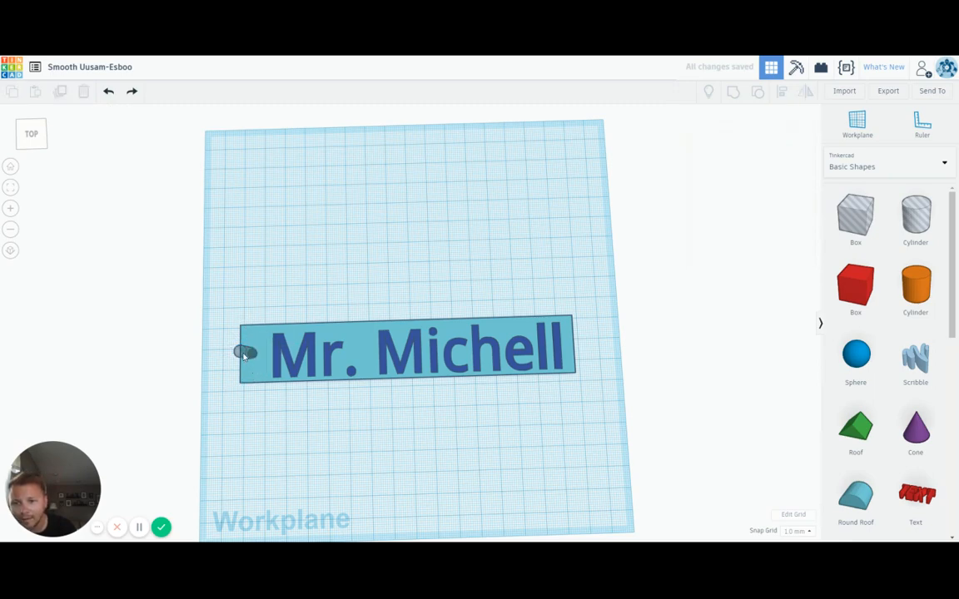
# Shift the hole cylinder 2 mm towards the name text and 1 mm forward on the base plate
pyautogui.click(244, 356)
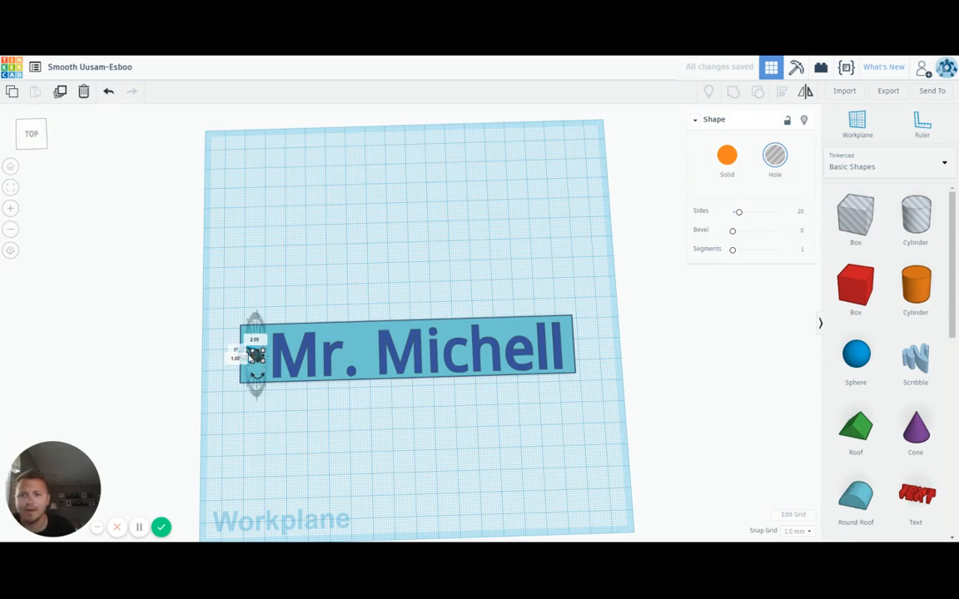
pyautogui.click(239, 358)
pyautogui.click(253, 352)
pyautogui.click(248, 354)
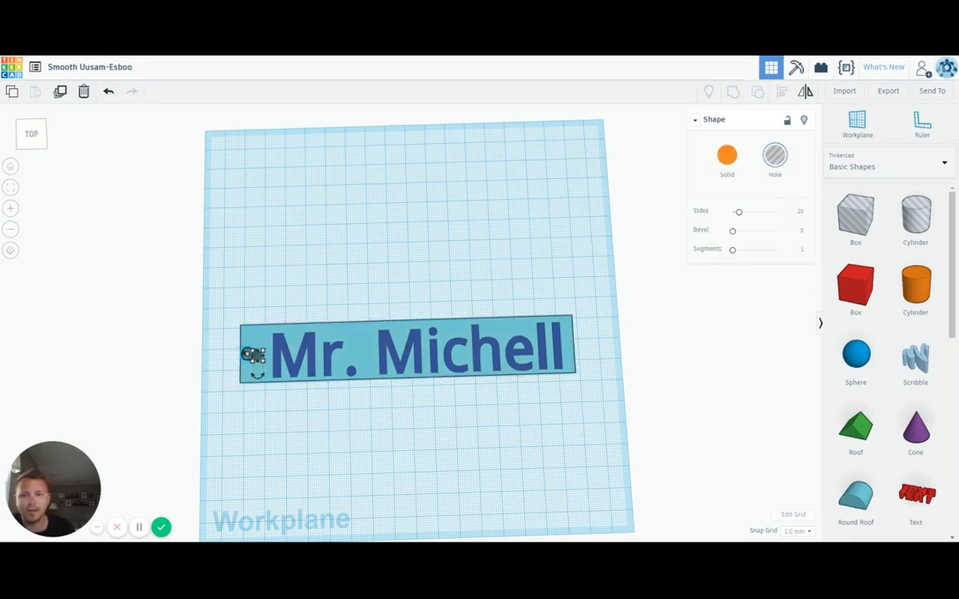
# Lower the hole cylinder 4 mm so it passes completely through the base plate
pyautogui.click(31, 142)
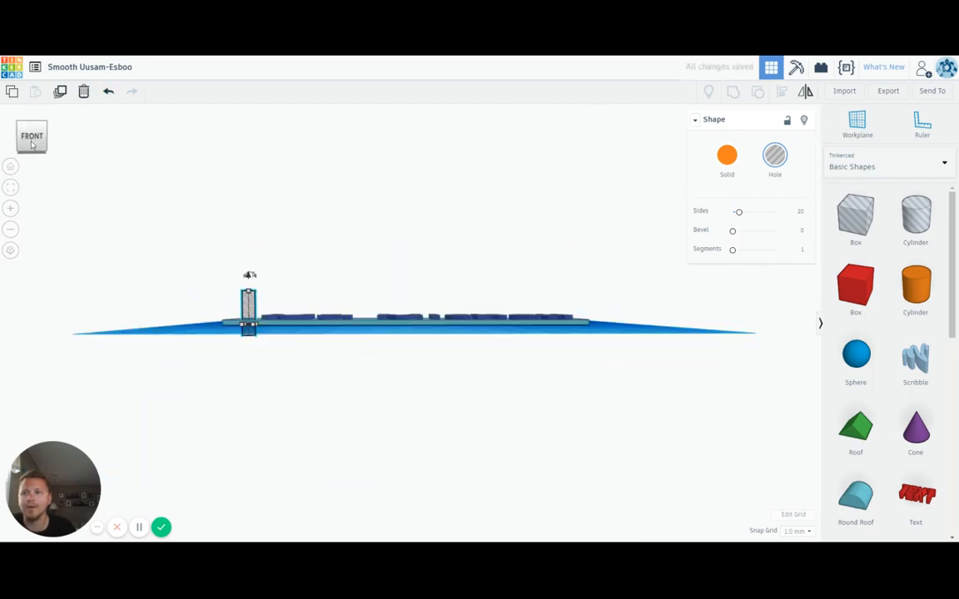
pyautogui.click(32, 144)
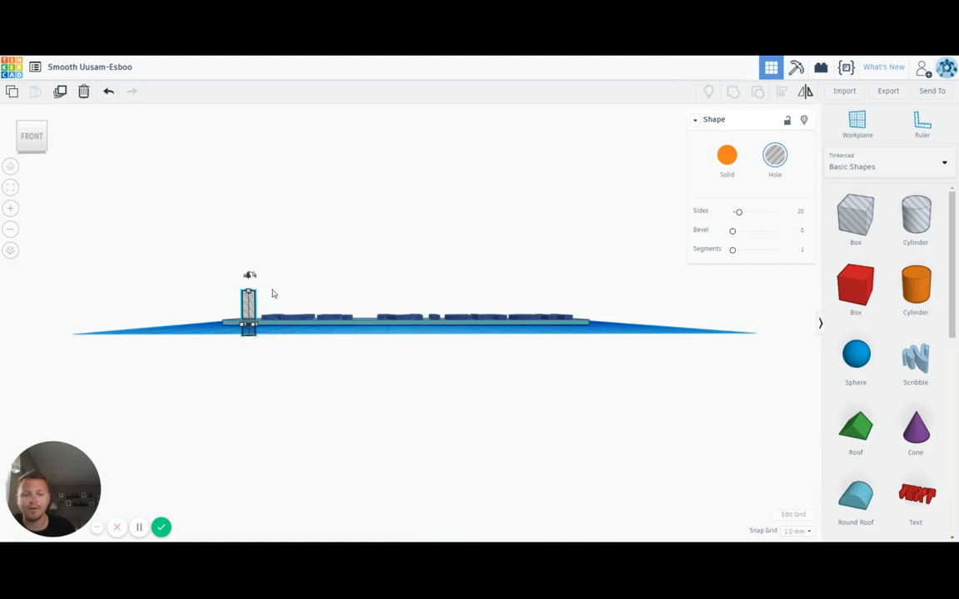
pyautogui.hotkey('ctrl', 'Down')
pyautogui.hotkey('ctrl', 'Down')
pyautogui.hotkey('ctrl', 'Down')
pyautogui.hotkey('ctrl', 'Down')
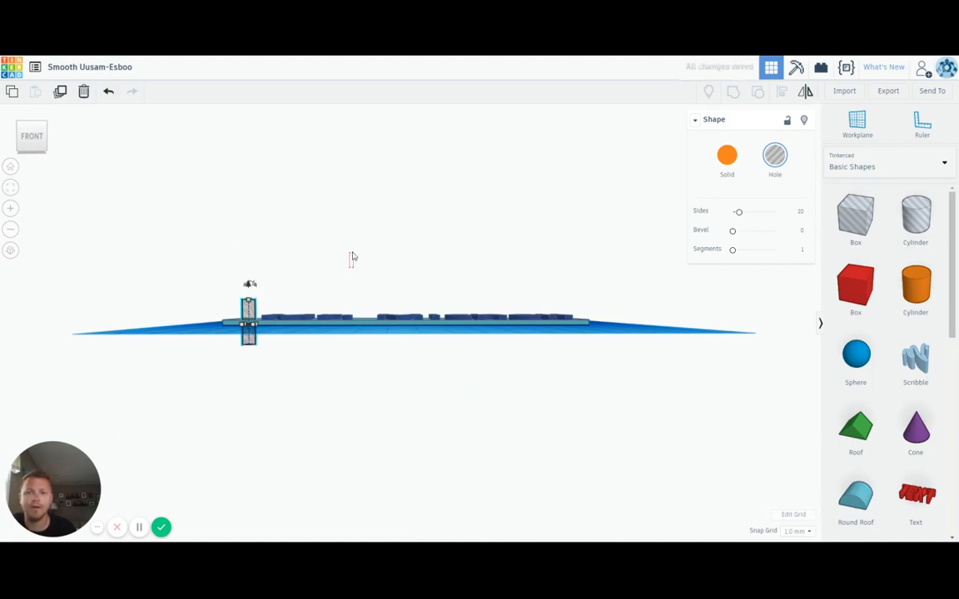
pyautogui.click(349, 274)
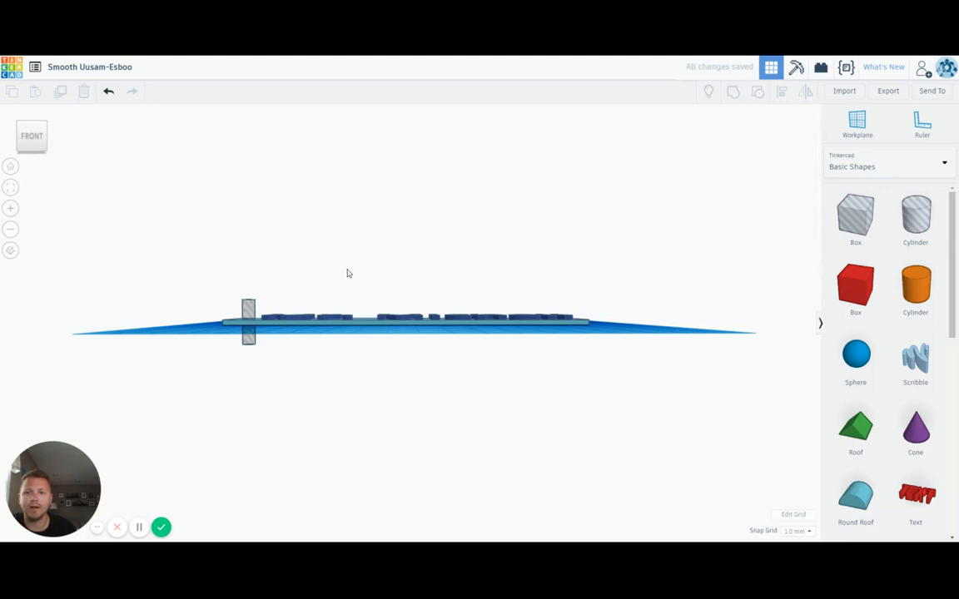
# Group the name text, base plate and hole cylinder into one shape
pyautogui.click(34, 135)
pyautogui.moveTo(35, 135); pyautogui.dragTo(37, 165)
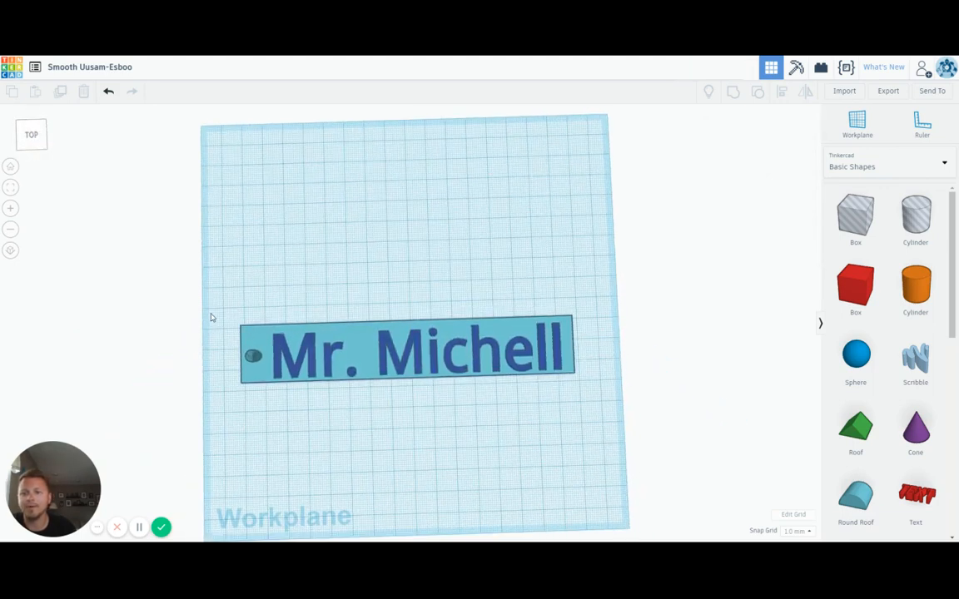
pyautogui.moveTo(210, 314); pyautogui.dragTo(603, 402)
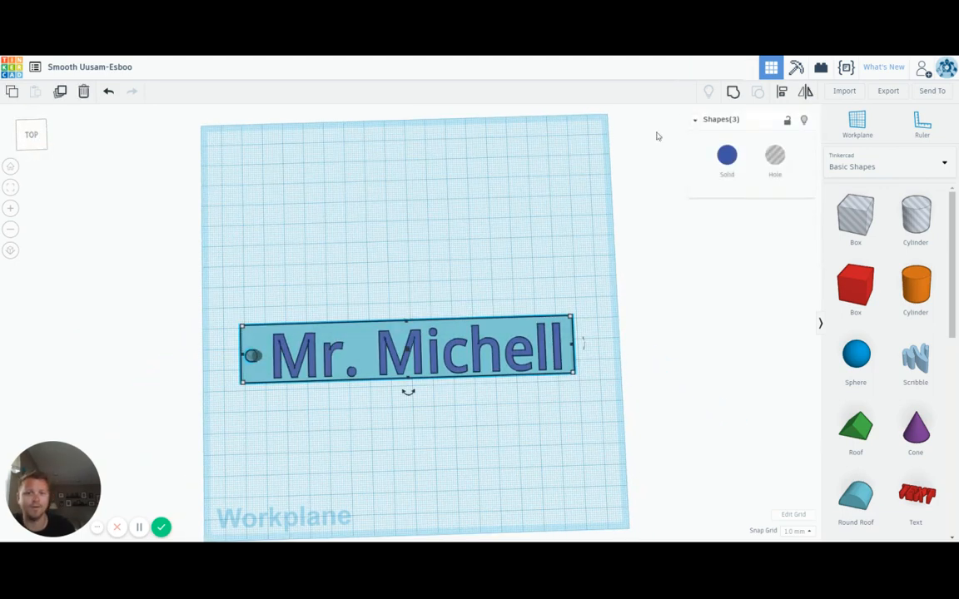
pyautogui.click(733, 92)
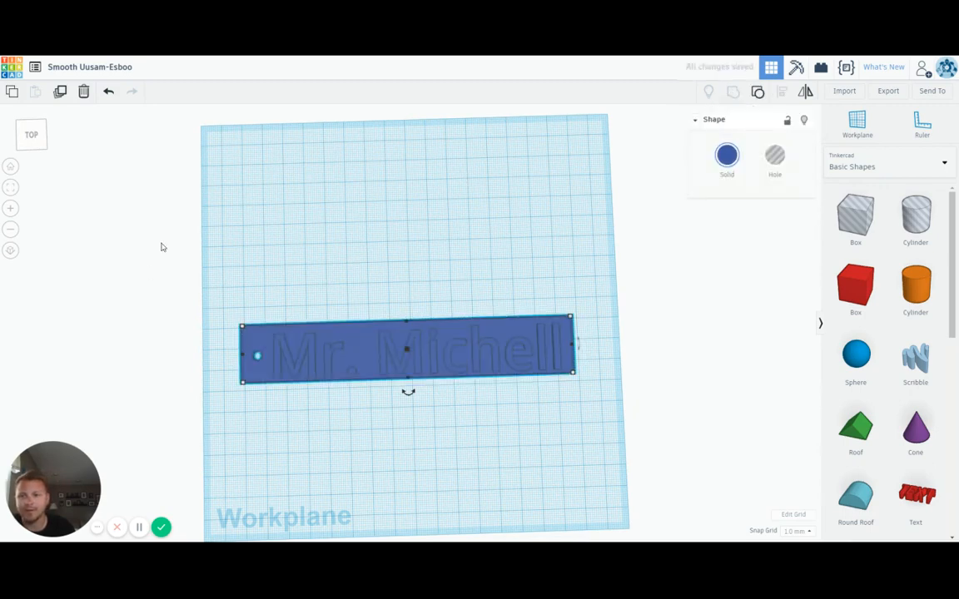
pyautogui.click(242, 289)
pyautogui.click(312, 354)
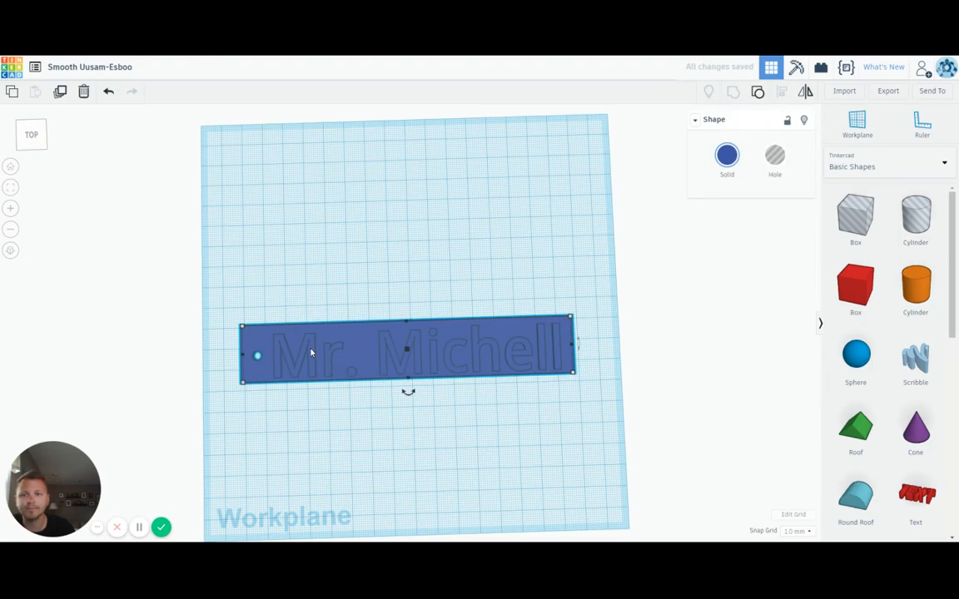
# Change the solid colour of the whole grouped name tag to the preset medium blue
pyautogui.click(30, 144)
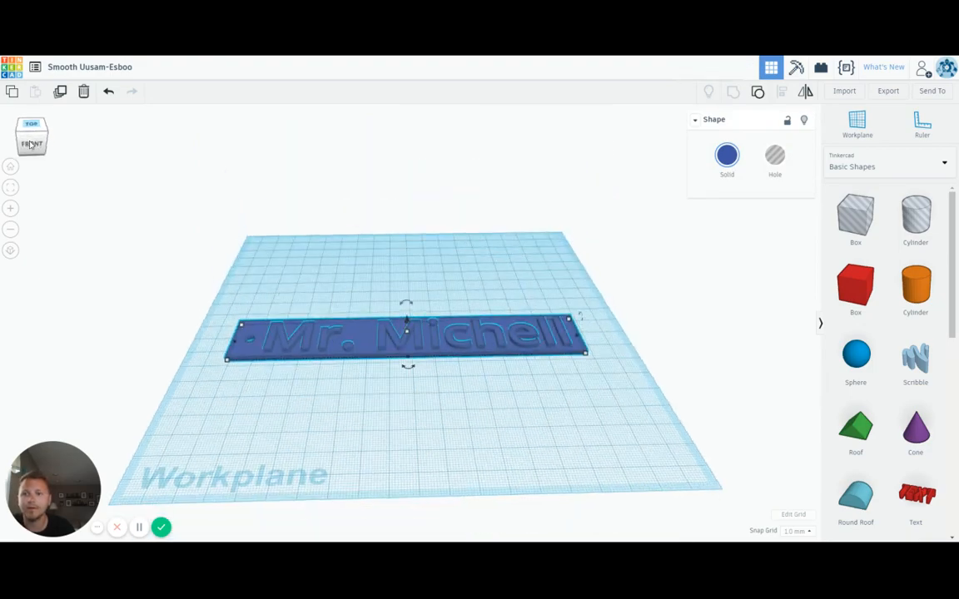
pyautogui.moveTo(31, 104); pyautogui.dragTo(21, 134)
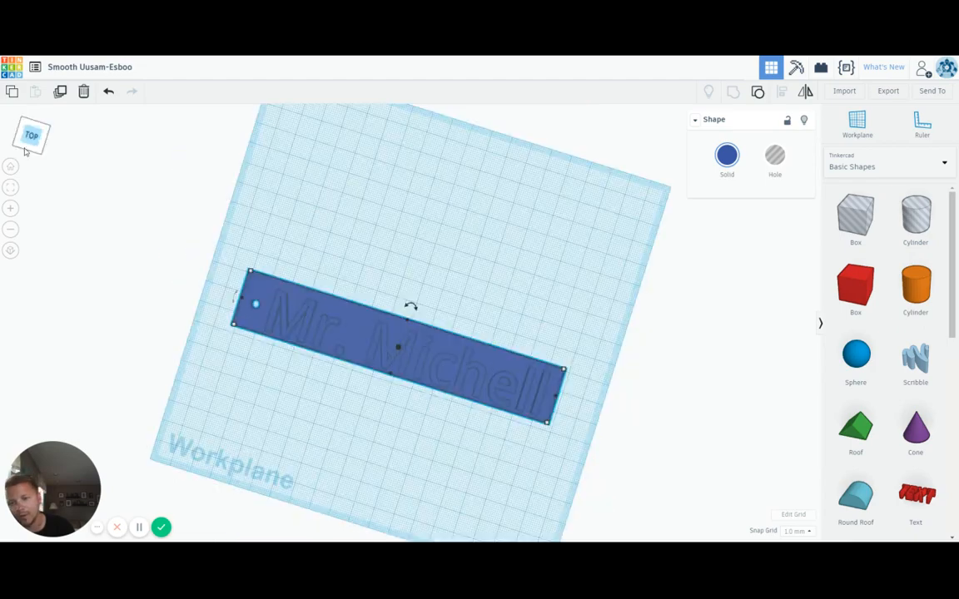
pyautogui.click(256, 307)
pyautogui.click(302, 311)
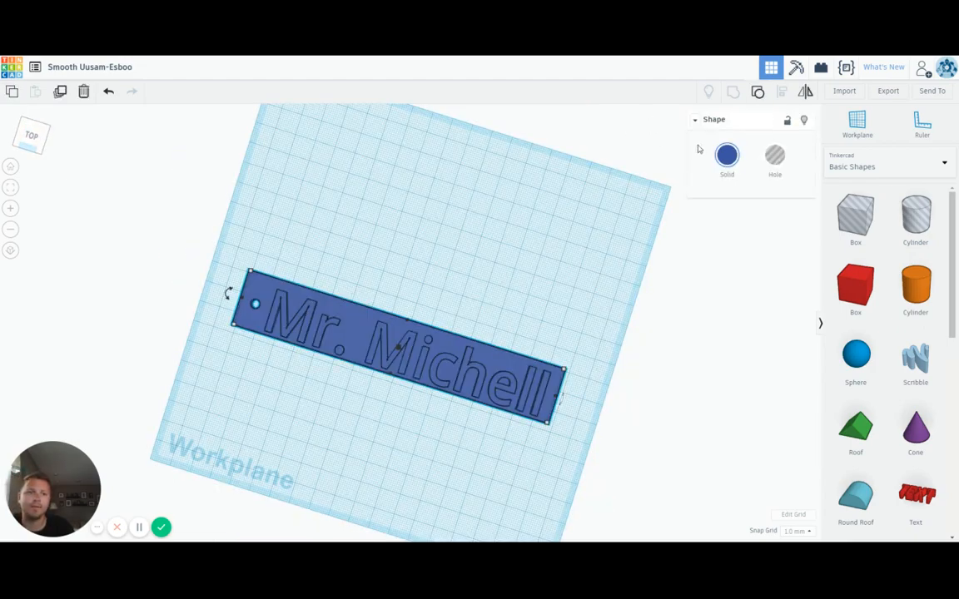
pyautogui.click(721, 172)
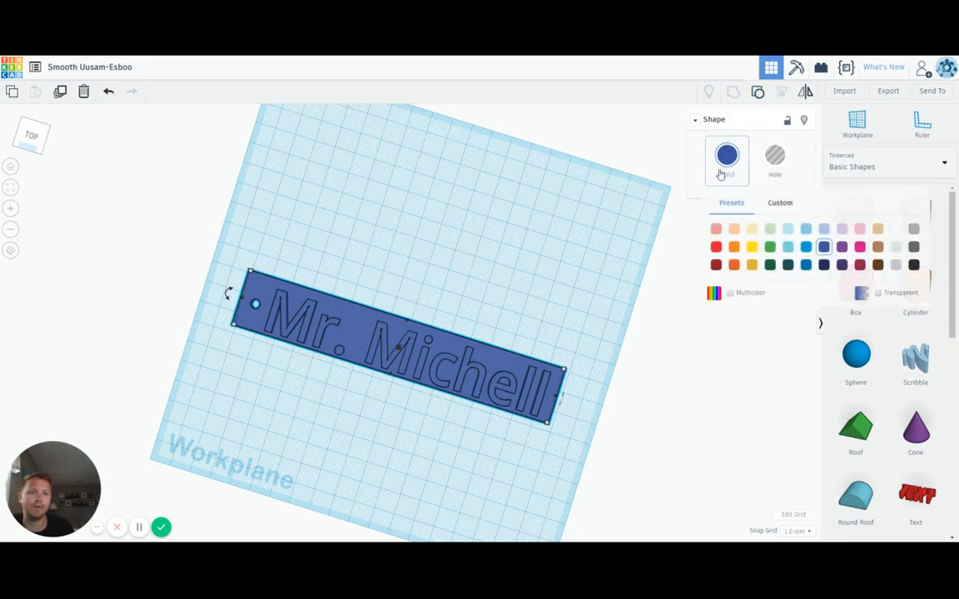
pyautogui.click(806, 248)
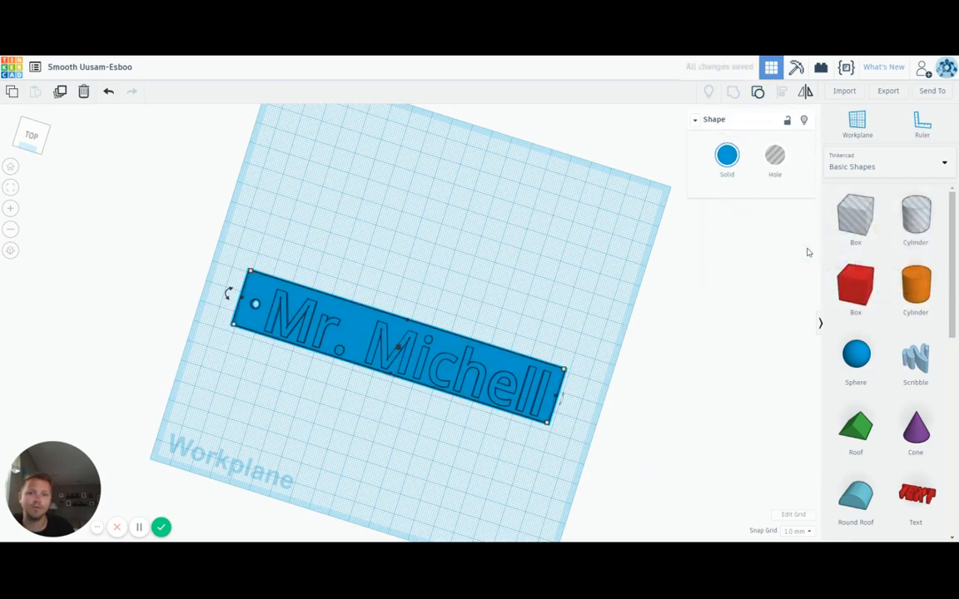
# Open the grouped name tag to examine its separate shapes and leave the group again
pyautogui.doubleClick(381, 340)
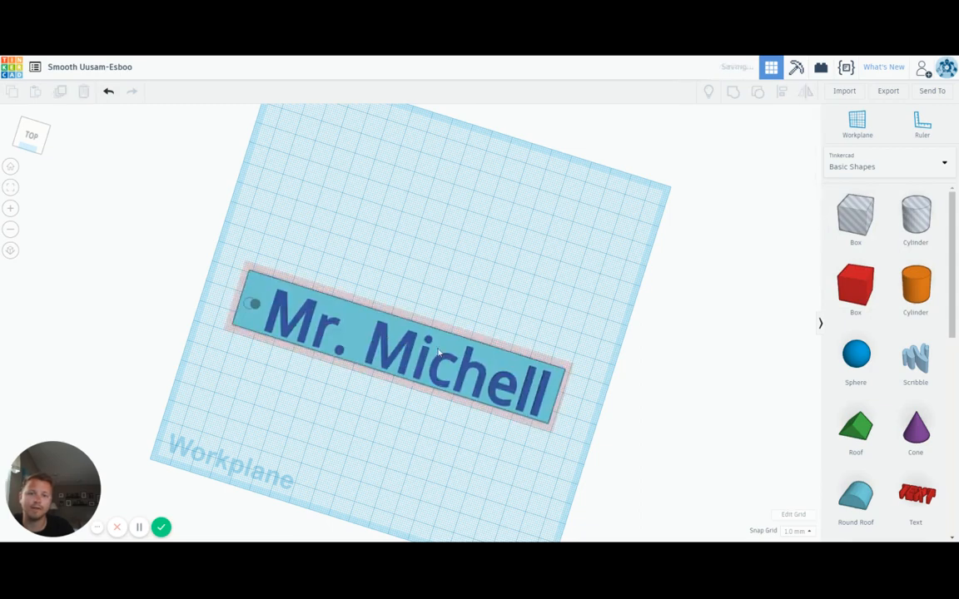
pyautogui.click(544, 286)
pyautogui.click(353, 338)
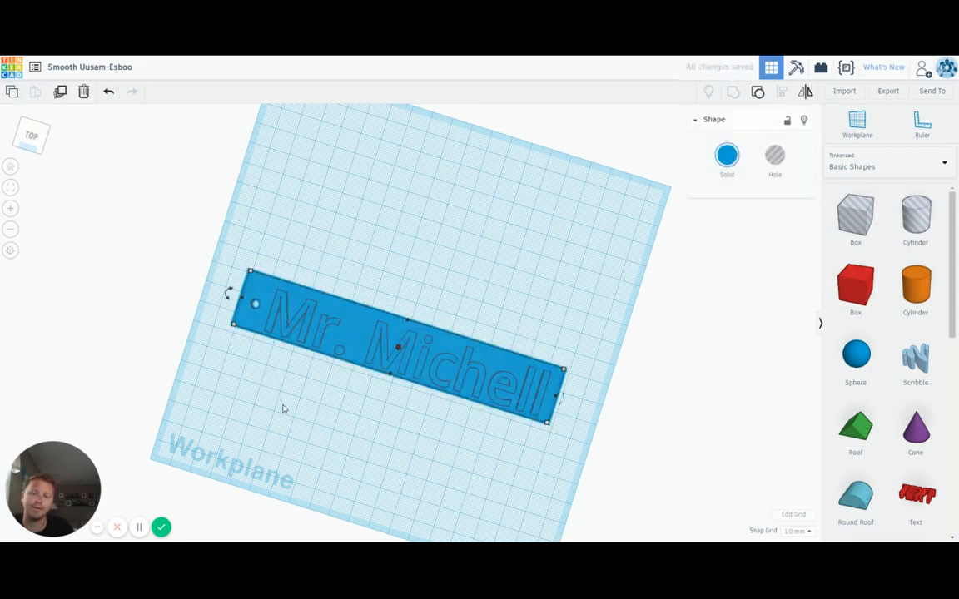
pyautogui.click(263, 293)
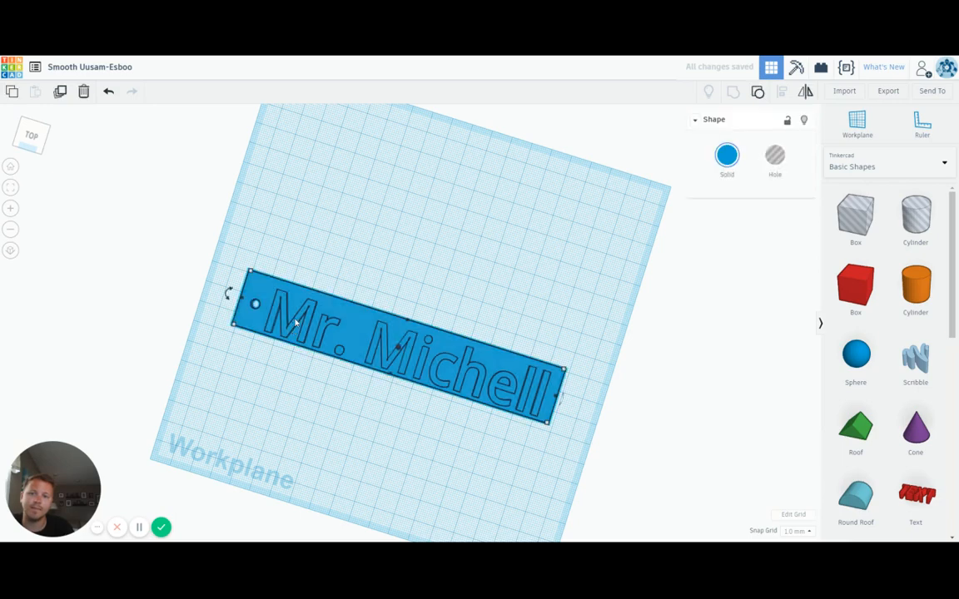
pyautogui.doubleClick(299, 322)
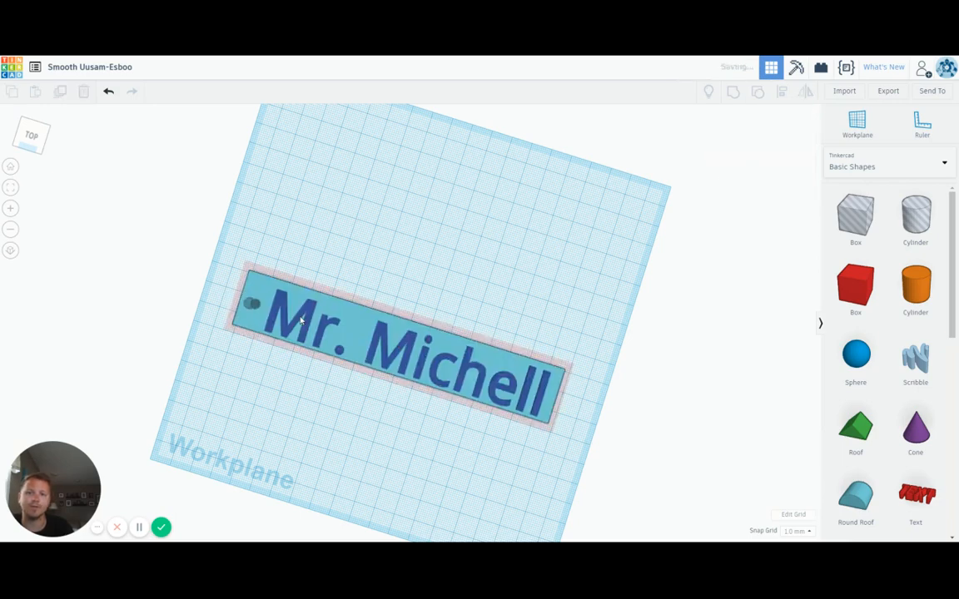
pyautogui.click(375, 260)
pyautogui.click(283, 371)
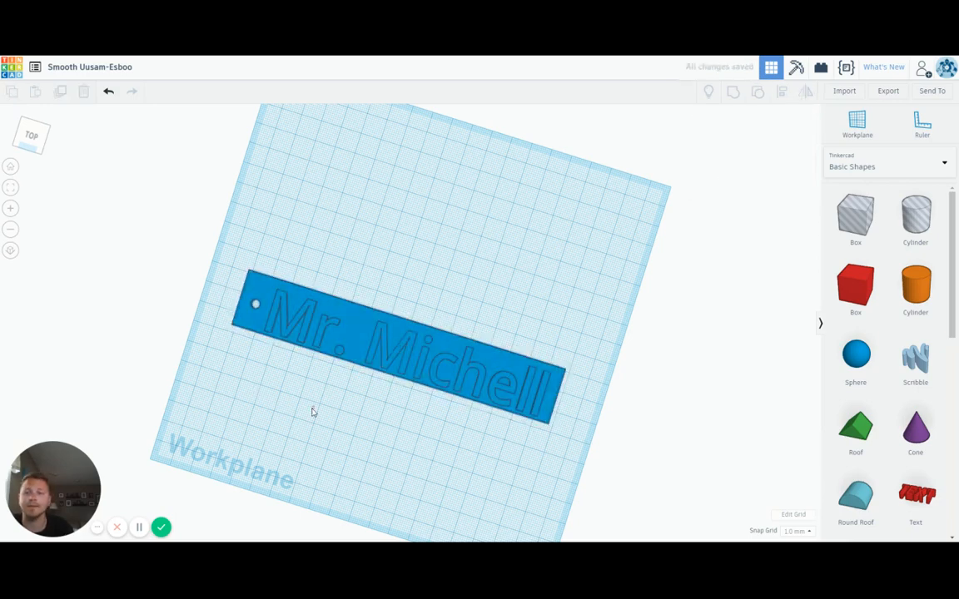
# Undo the colour change and the grouping of the name tag
pyautogui.click(31, 144)
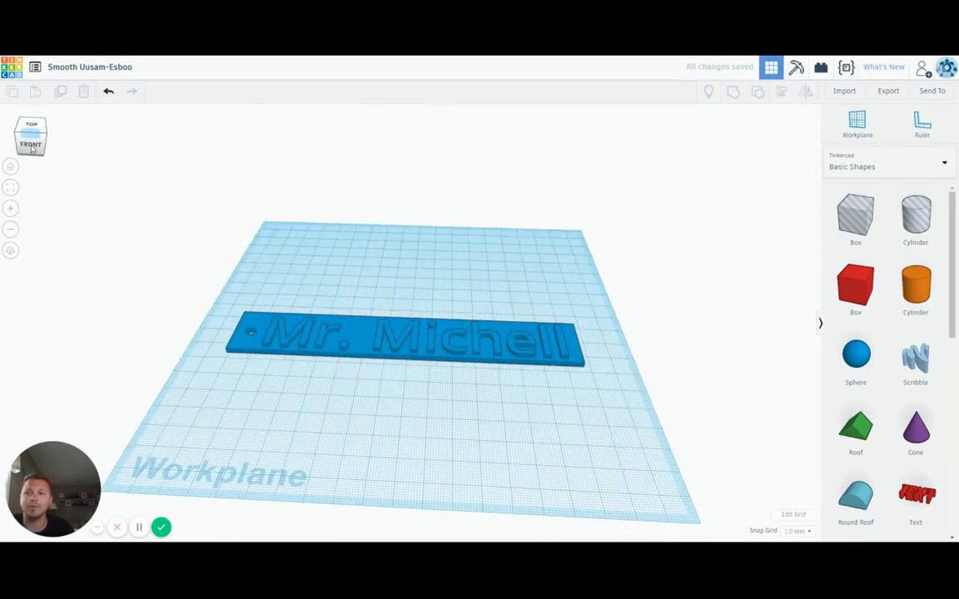
pyautogui.click(109, 92)
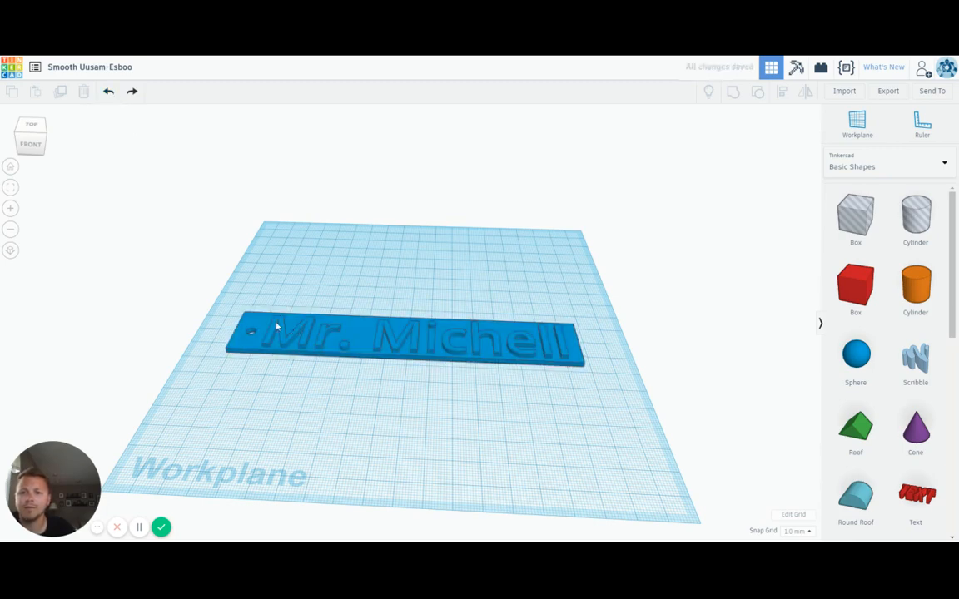
pyautogui.click(108, 92)
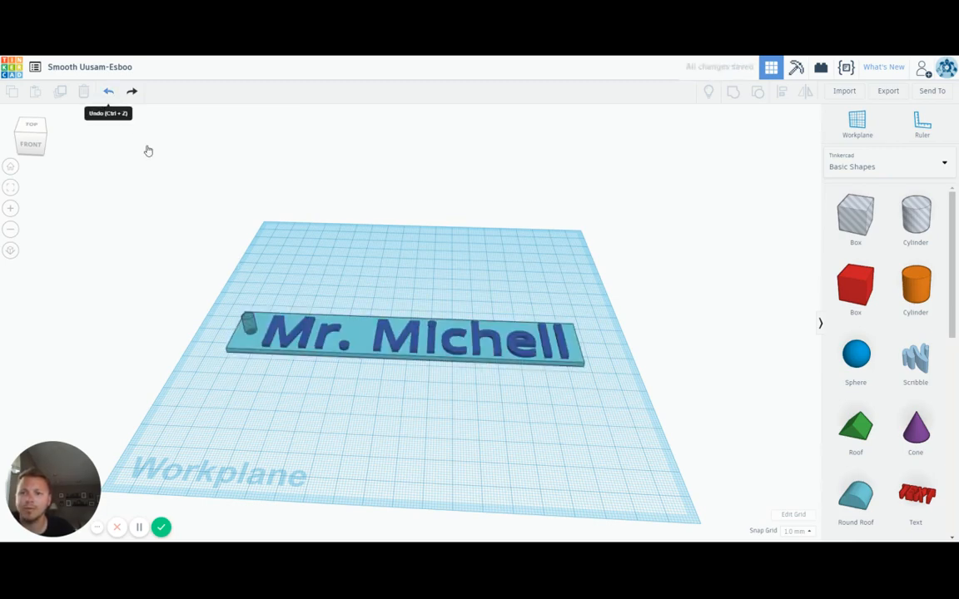
# Group only the base plate with the hole cylinder to cut the hole, leaving the name text out of the group
pyautogui.click(246, 331)
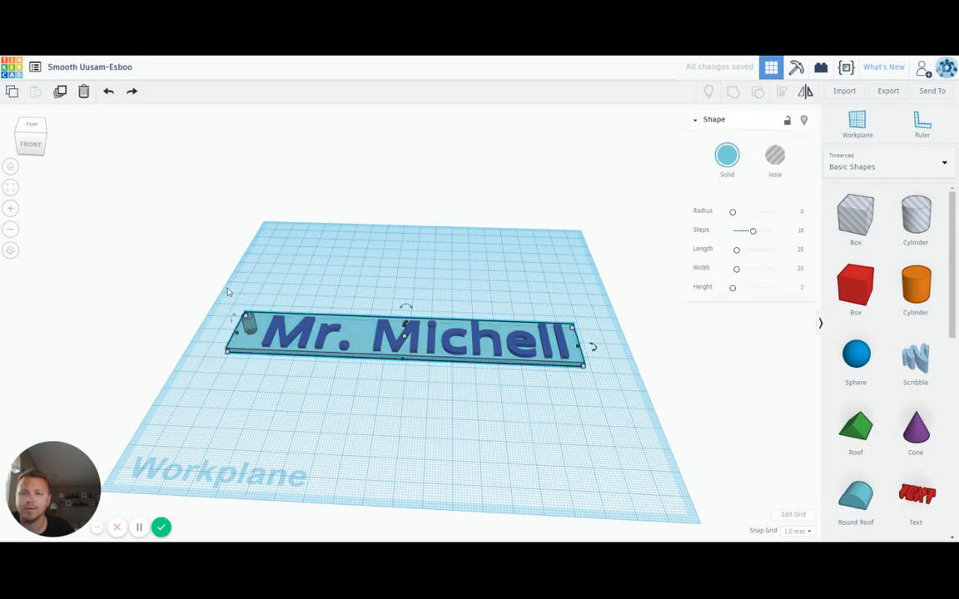
pyautogui.keyDown('shift'); pyautogui.click(256, 334); pyautogui.keyUp('shift')
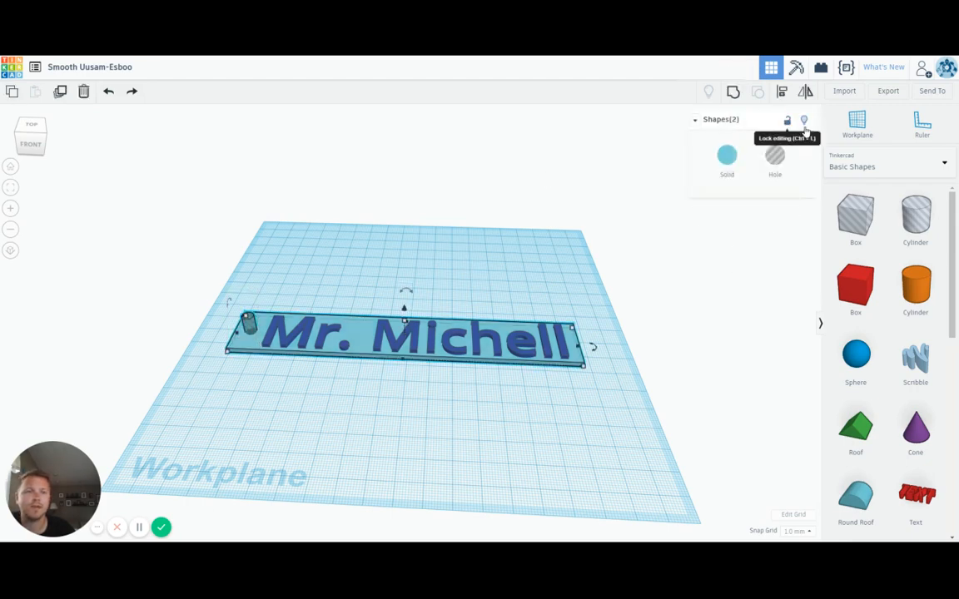
pyautogui.click(733, 93)
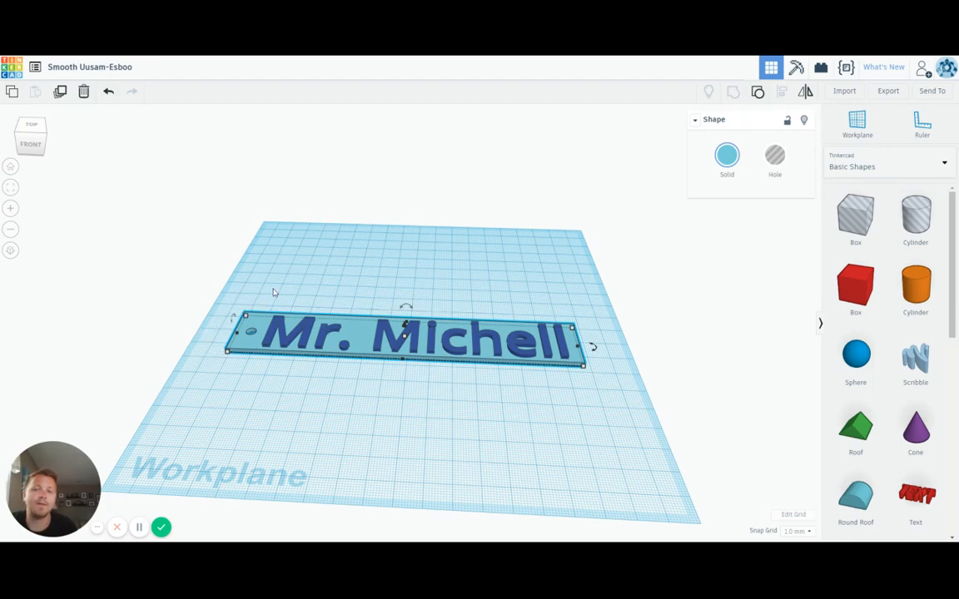
pyautogui.moveTo(233, 268); pyautogui.dragTo(251, 293)
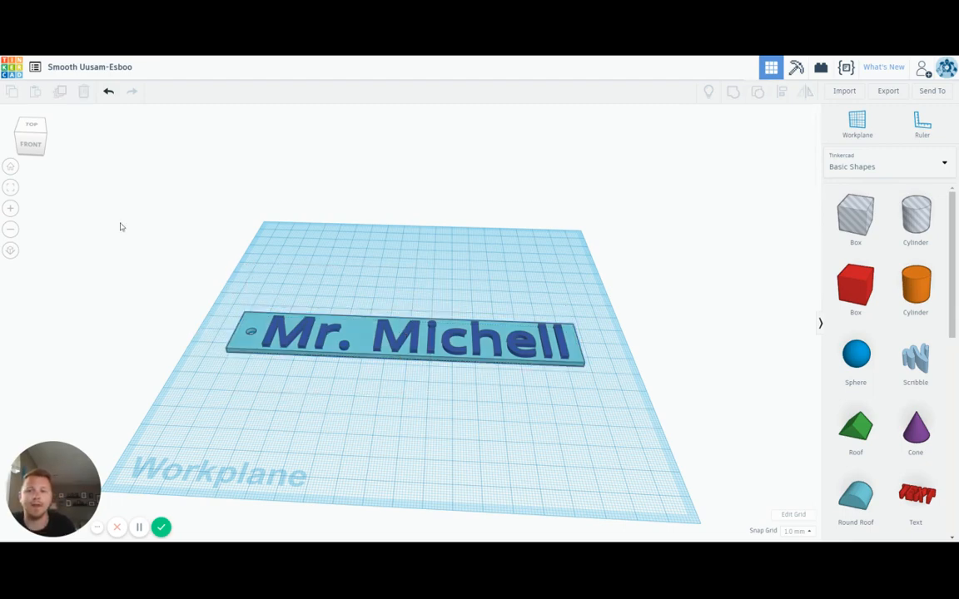
pyautogui.click(33, 129)
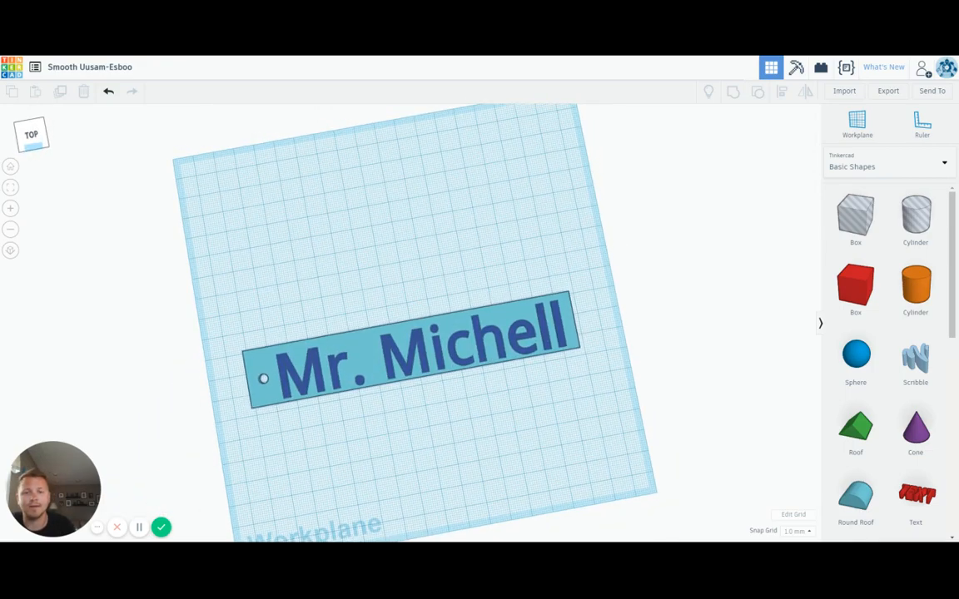
pyautogui.click(34, 147)
pyautogui.moveTo(34, 149)
pyautogui.mouseDown()
pyautogui.moveTo(34, 122)
pyautogui.moveTo(34, 155)
pyautogui.moveTo(30, 146)
pyautogui.mouseUp()
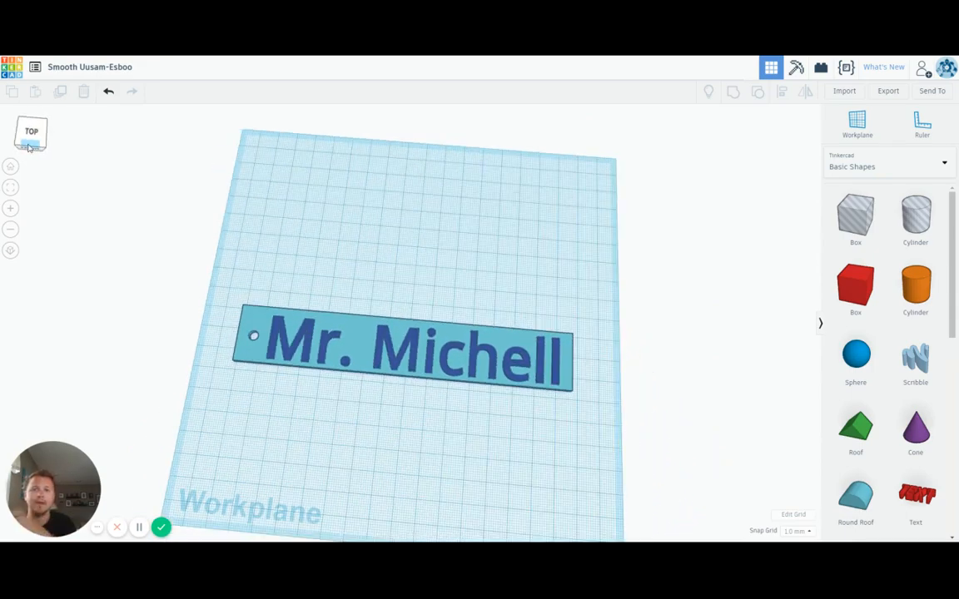